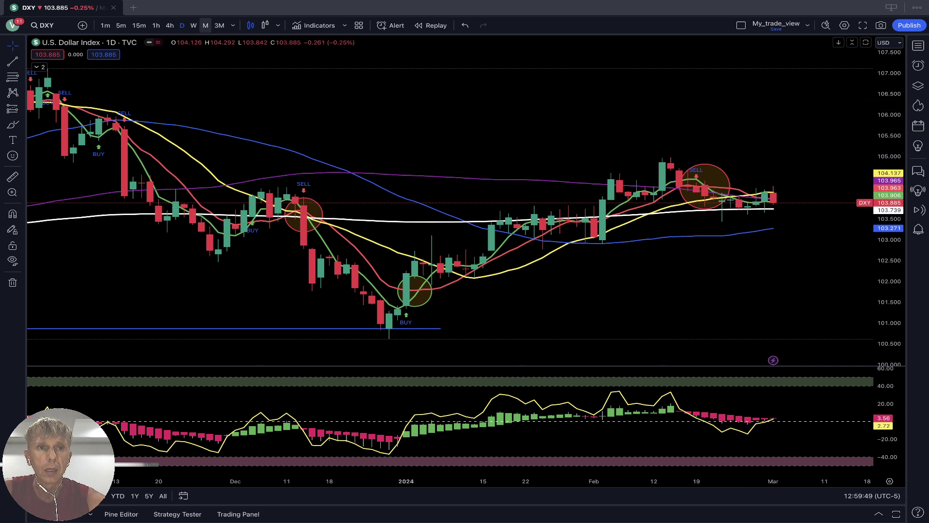
# Change the U.S. Dollar Index (DXY) chart from the 1D to the 1W interval.
pyautogui.click(194, 25)
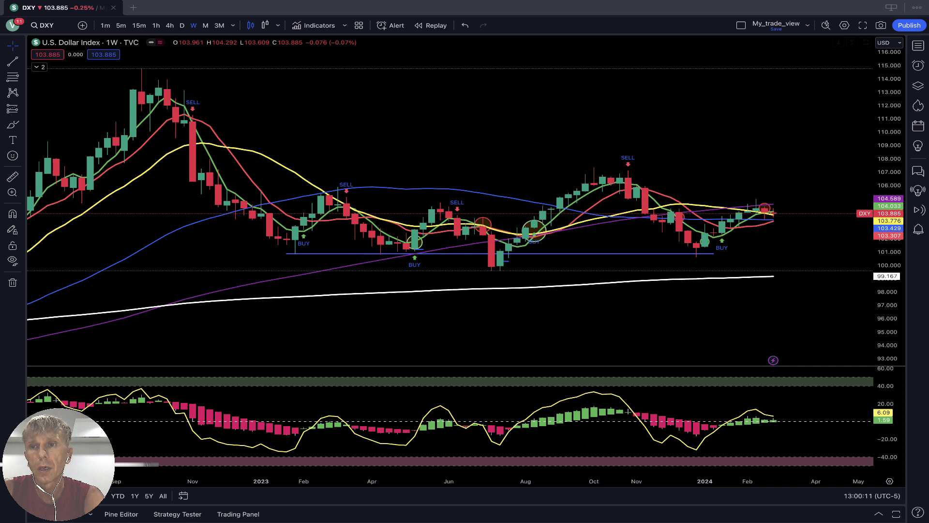
# Show the watchlist panel and load the Invesco QQQ Trust (QQQ) chart from it.
pyautogui.click(918, 46)
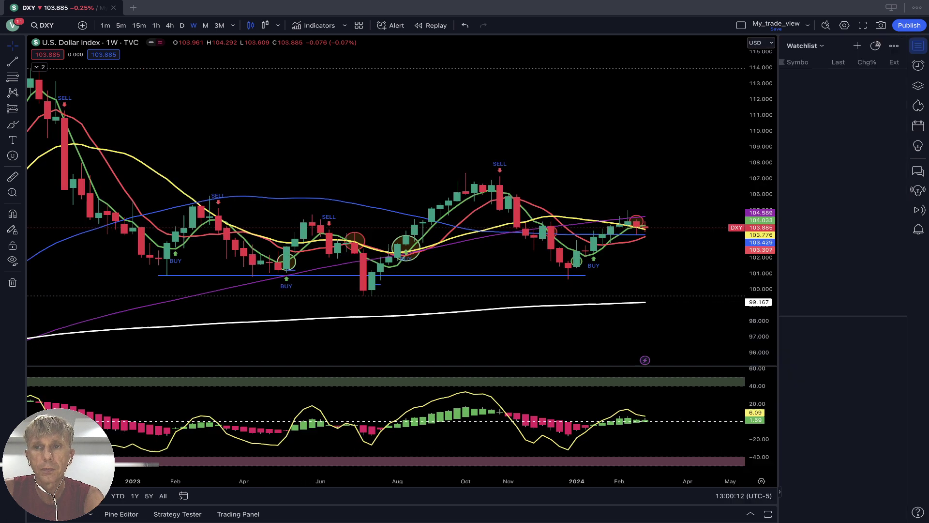
pyautogui.click(813, 91)
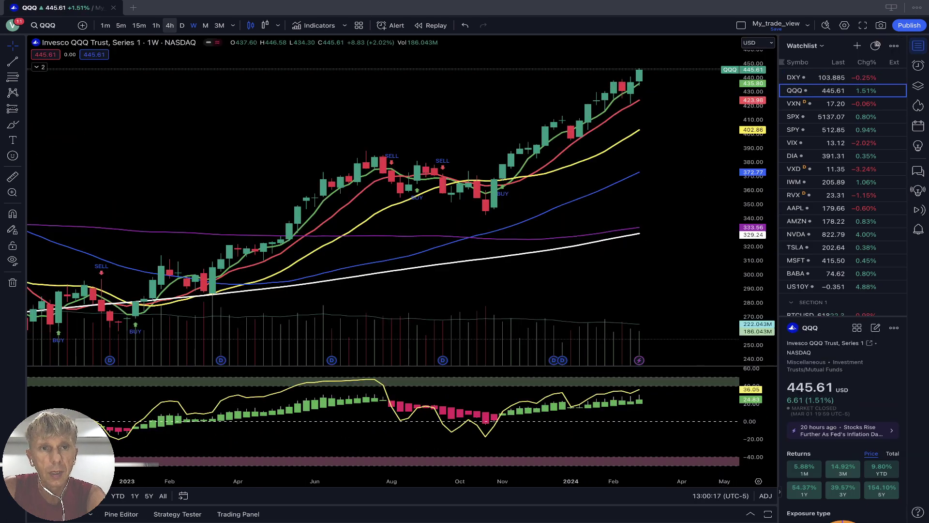
# On daily QQQ, draw a falling oscillator trendline from the December peak to the latest high.
pyautogui.press('d')
pyautogui.press('Return')
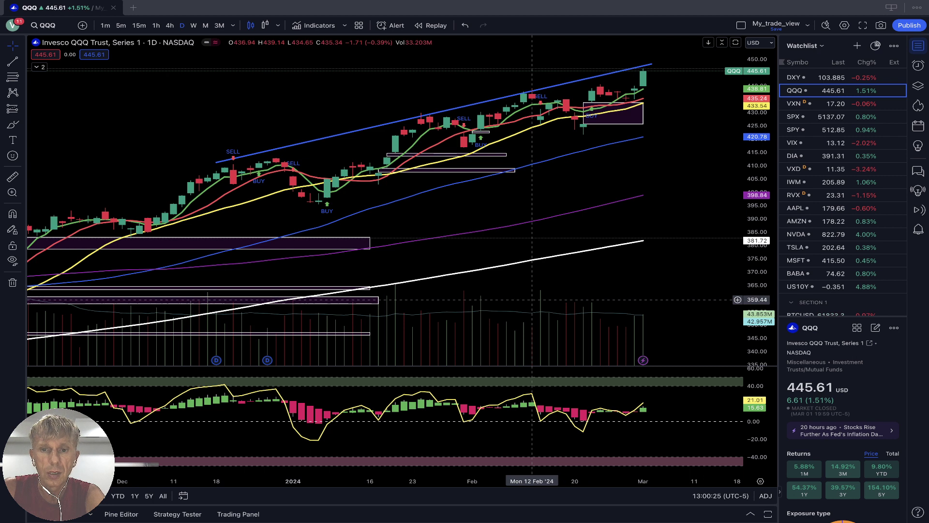
pyautogui.hotkey('alt', 't')
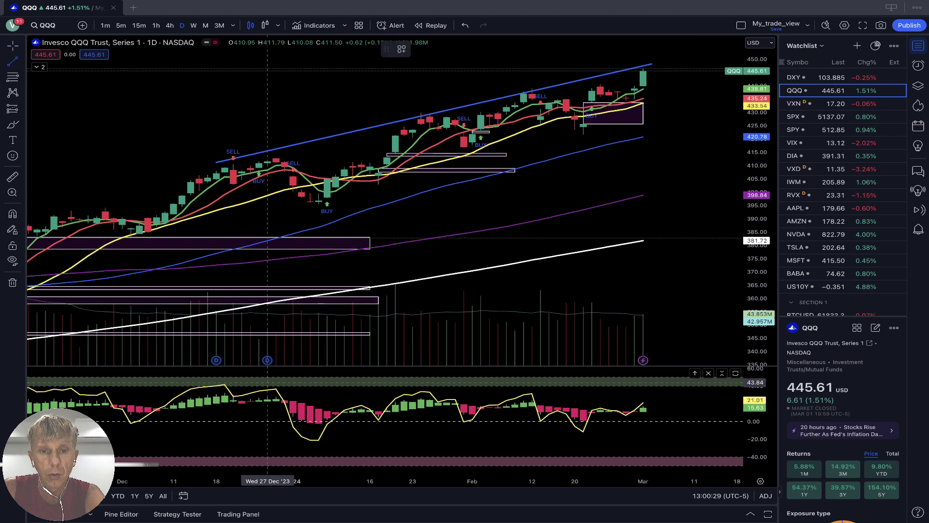
pyautogui.click(225, 383)
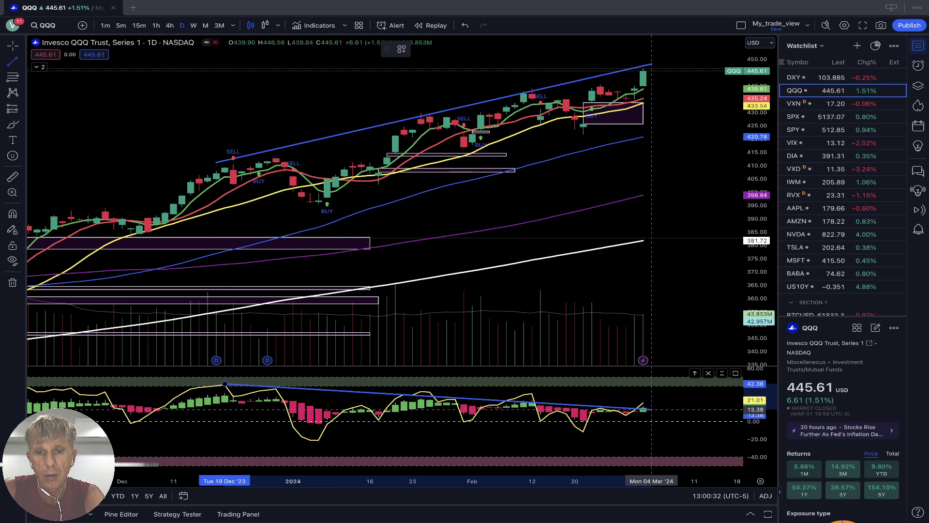
pyautogui.click(668, 397)
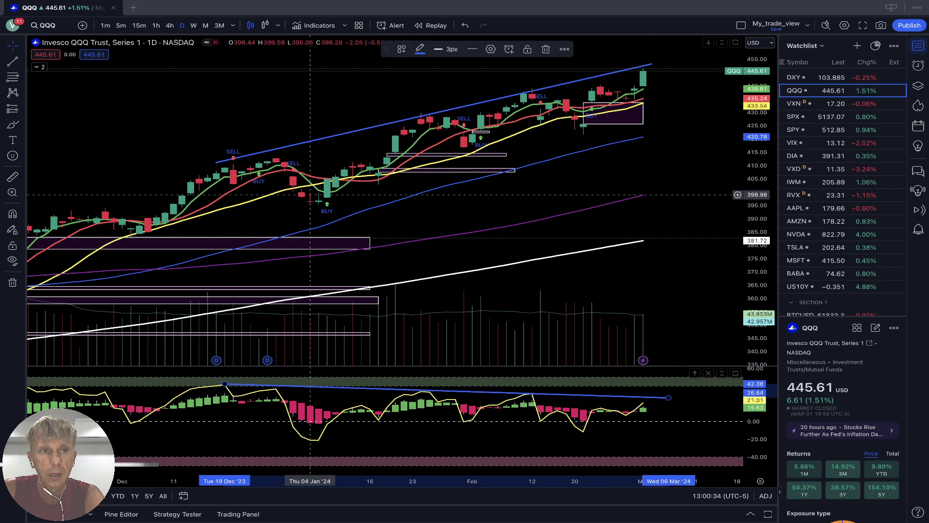
pyautogui.press('Escape')
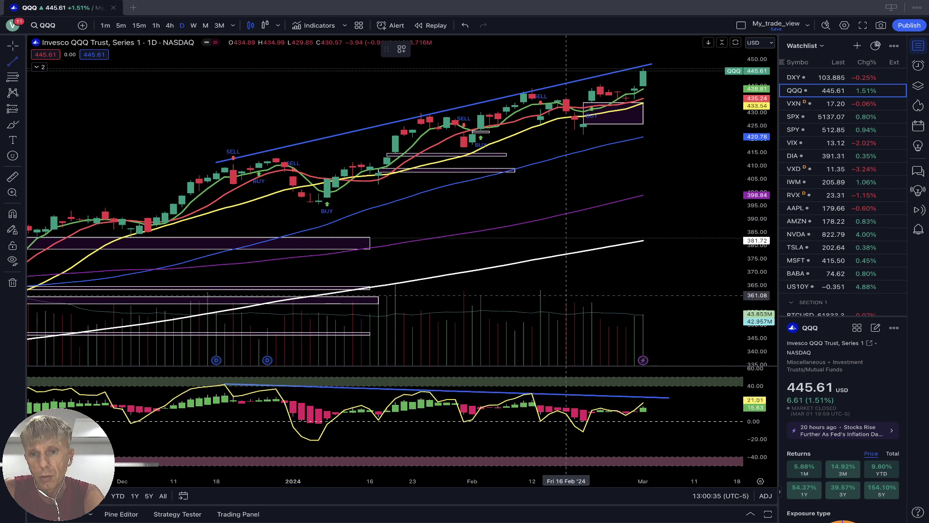
# Draw a falling trendline across volume from the mid-February spike to recent bars.
pyautogui.click(540, 292)
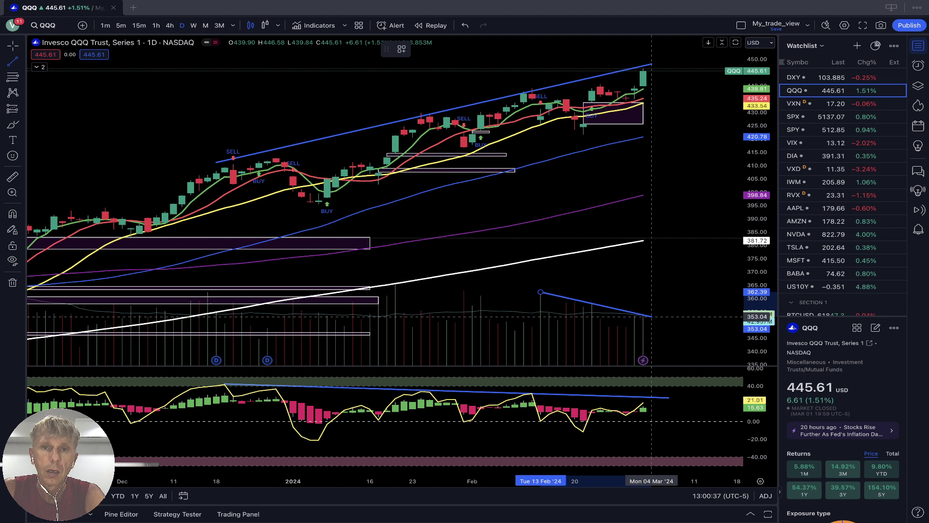
pyautogui.click(651, 316)
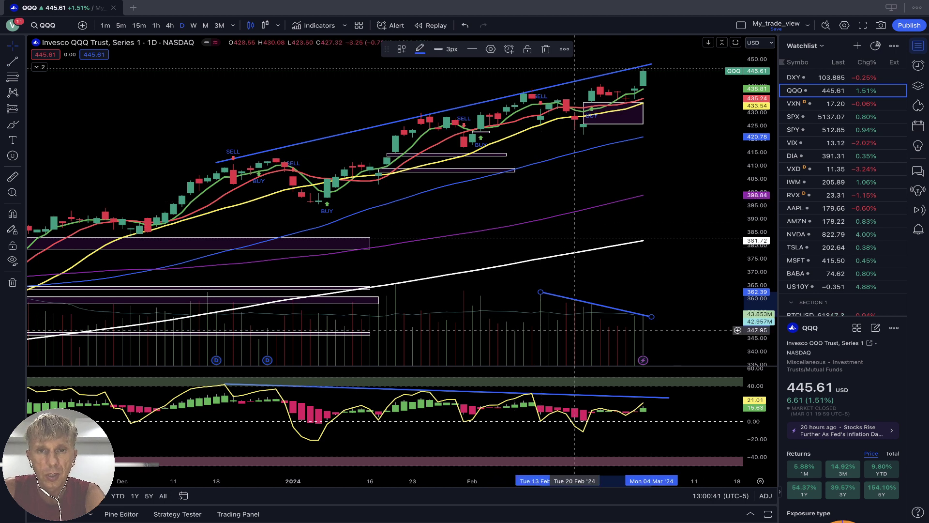
pyautogui.click(646, 170)
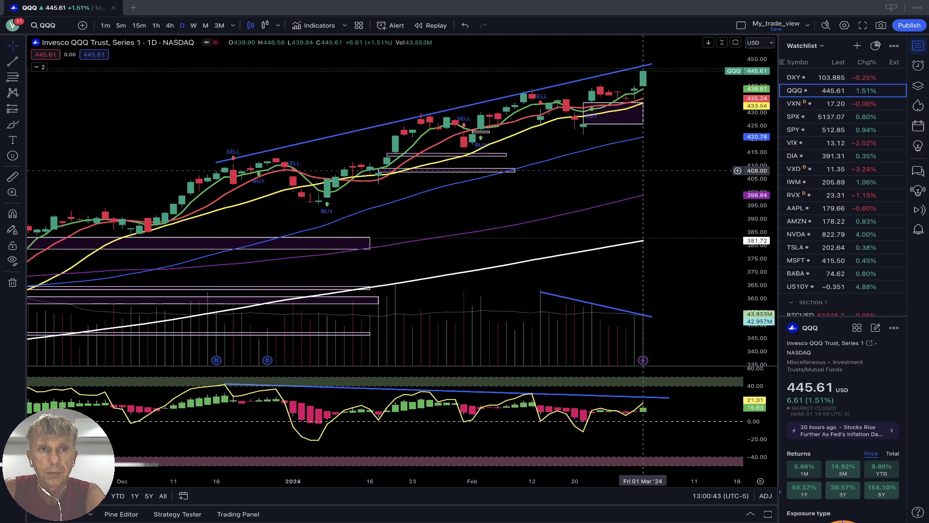
# On weekly QQQ, extend the price and oscillator trendlines back to July 2023.
pyautogui.click(193, 26)
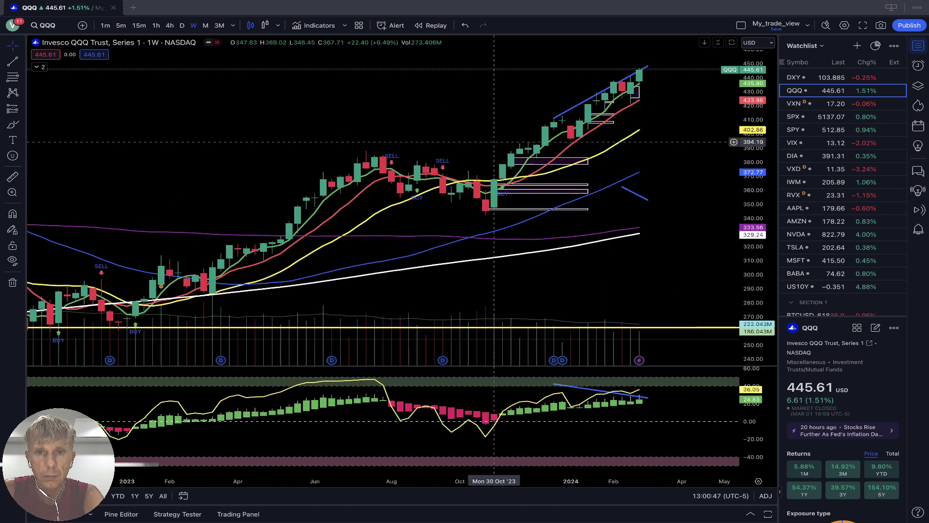
pyautogui.moveTo(554, 118); pyautogui.dragTo(349, 156)
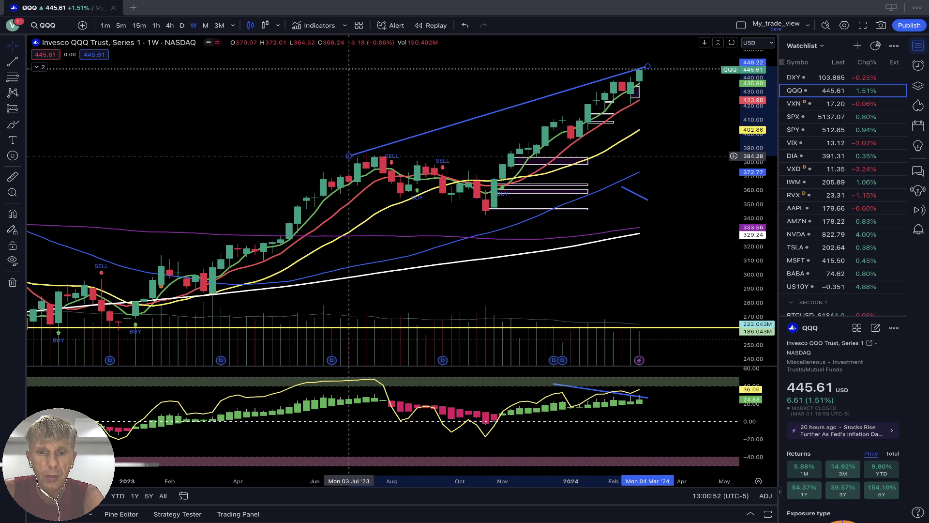
pyautogui.moveTo(554, 384); pyautogui.dragTo(374, 378)
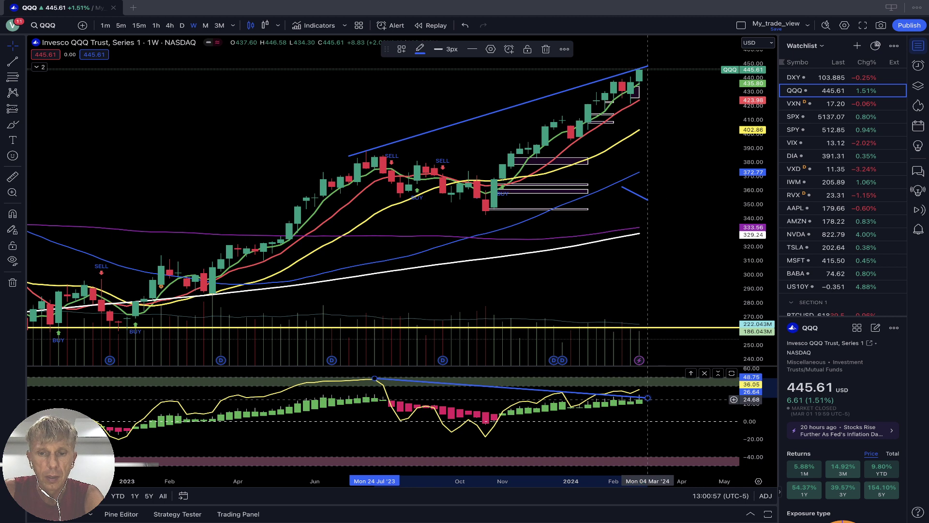
pyautogui.moveTo(647, 397); pyautogui.dragTo(647, 391)
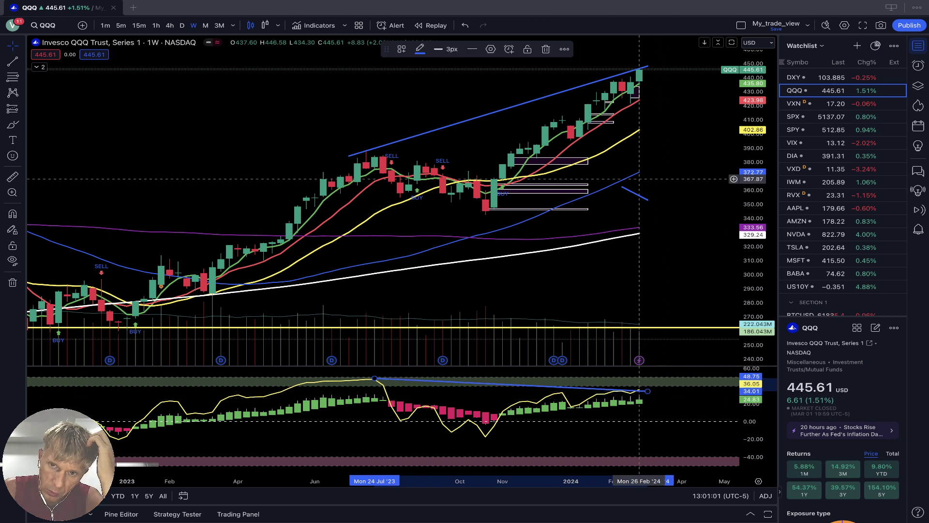
# Delete the short leftover line beside the price bars and load the S&P 500 chart.
pyautogui.click(630, 192)
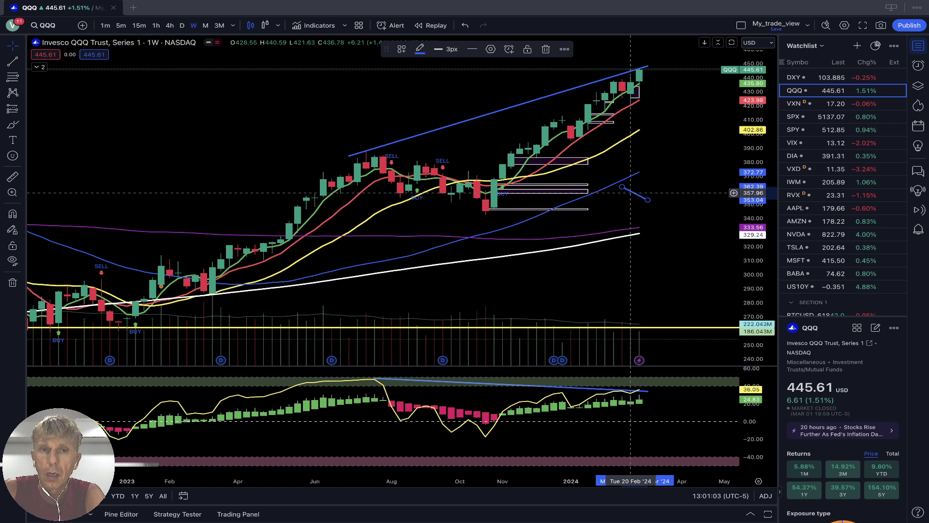
pyautogui.press('Delete')
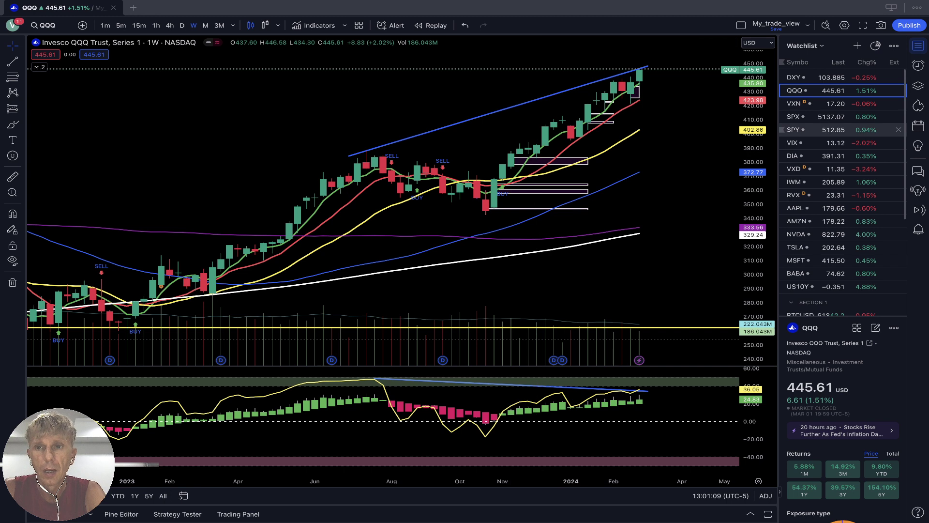
pyautogui.click(832, 117)
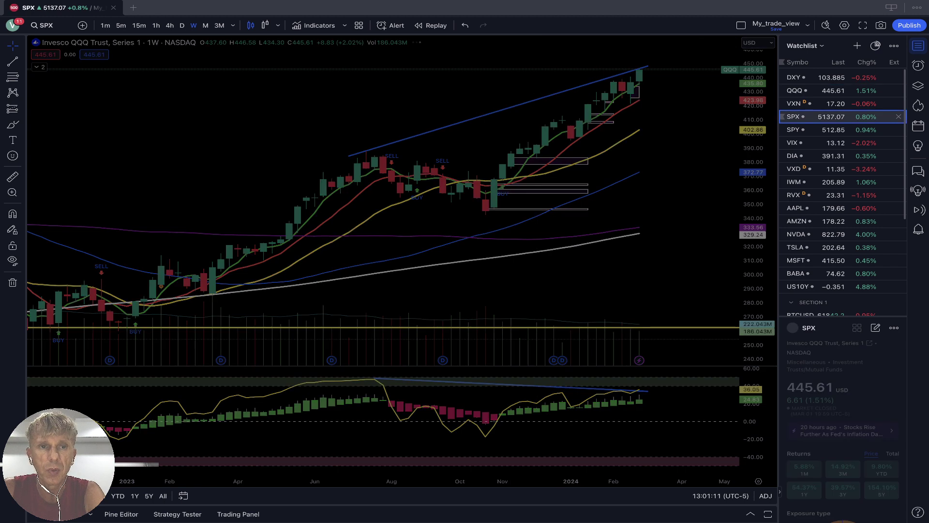
# On daily SPX, delete the volume line and draw an oscillator trendline from 18 December to early March.
pyautogui.click(182, 25)
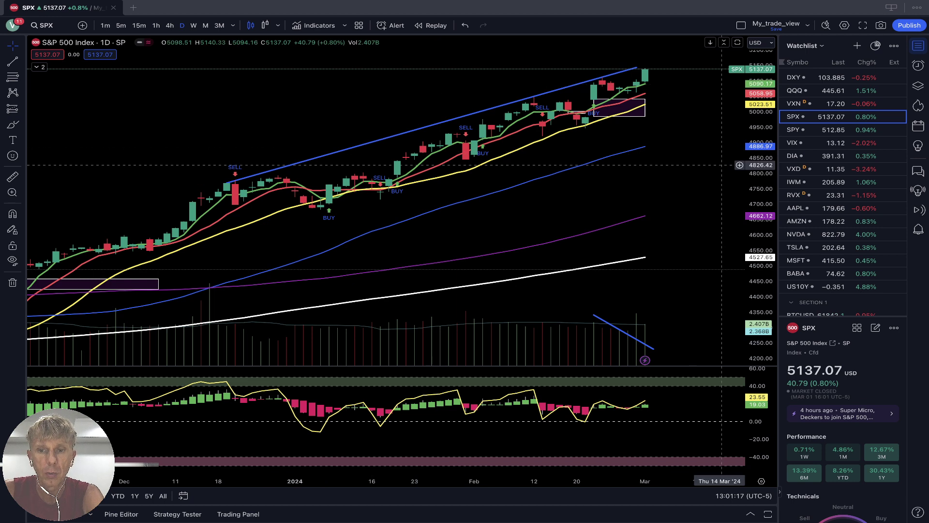
pyautogui.press('Delete')
pyautogui.hotkey('alt', 't')
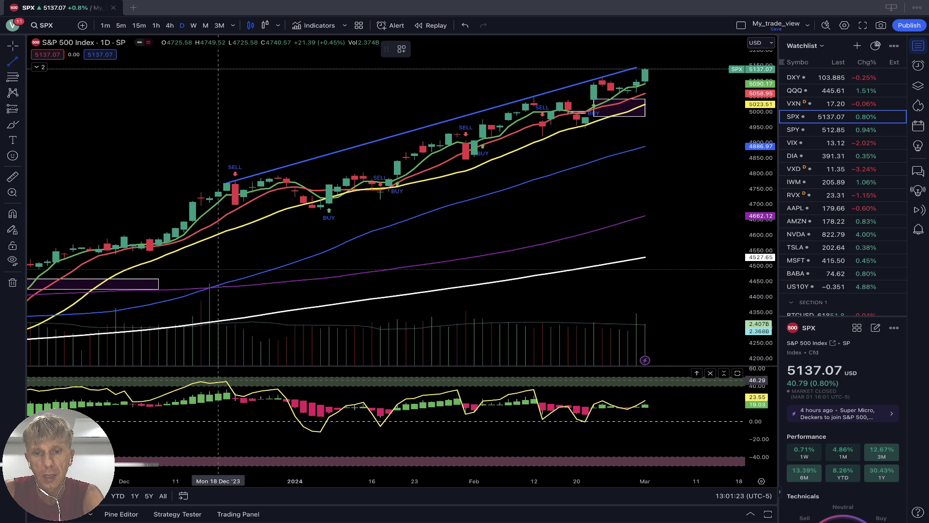
pyautogui.click(218, 380)
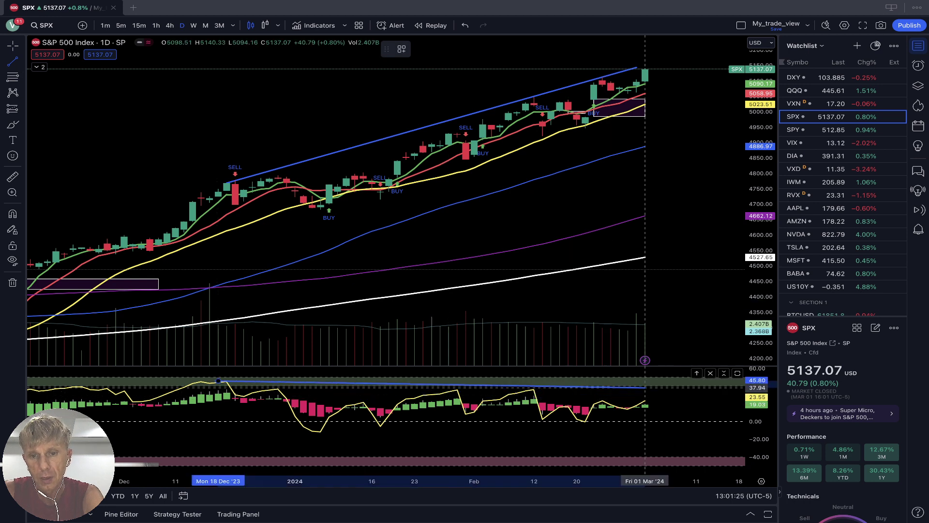
pyautogui.click(662, 392)
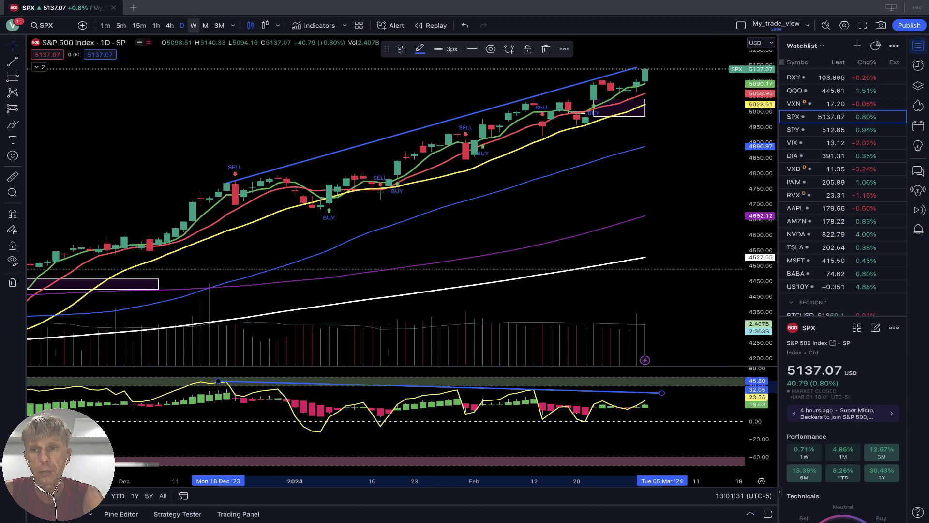
# On weekly SPX, move the price and oscillator line starts to July 2023, then load VIX.
pyautogui.click(193, 25)
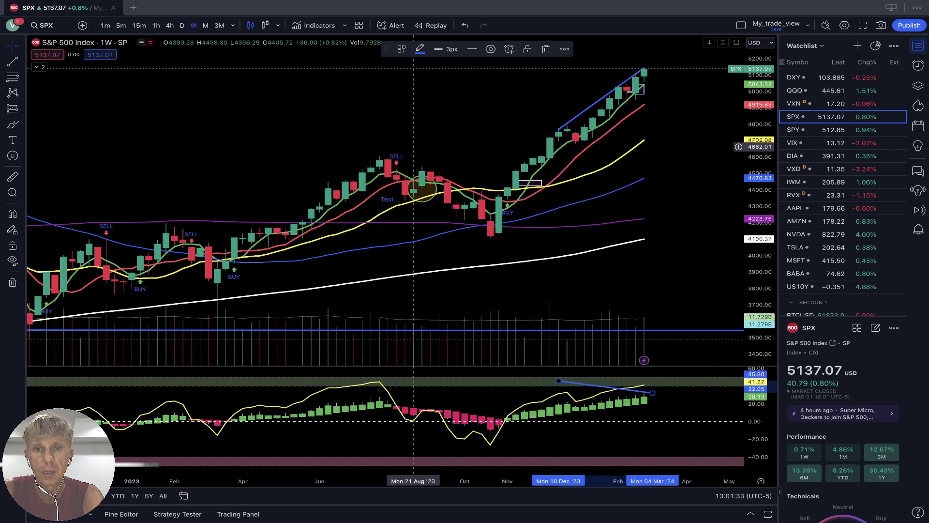
pyautogui.moveTo(559, 130); pyautogui.dragTo(380, 160)
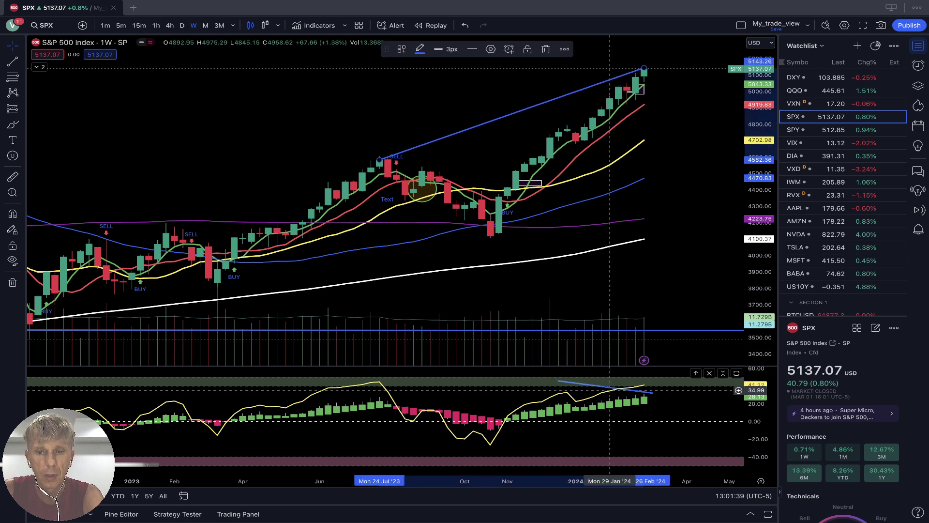
pyautogui.moveTo(558, 380); pyautogui.dragTo(379, 377)
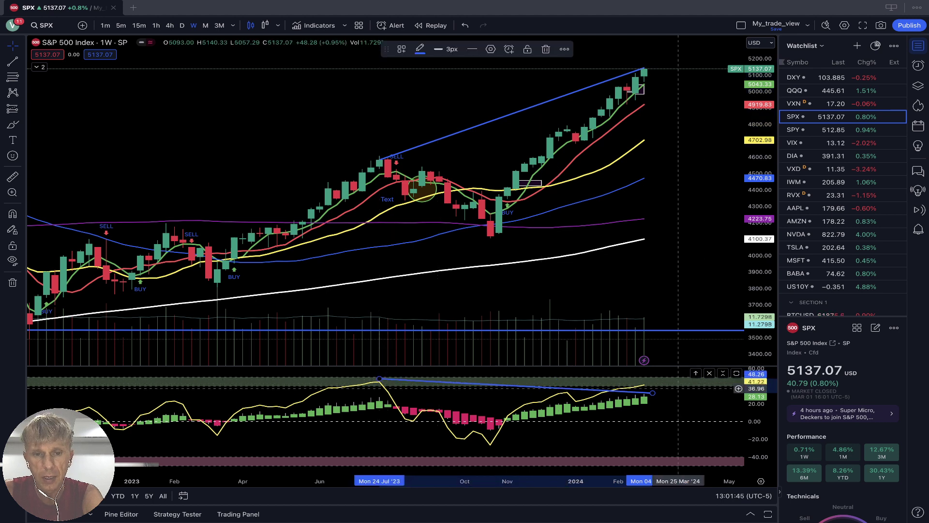
pyautogui.moveTo(653, 393); pyautogui.dragTo(652, 383)
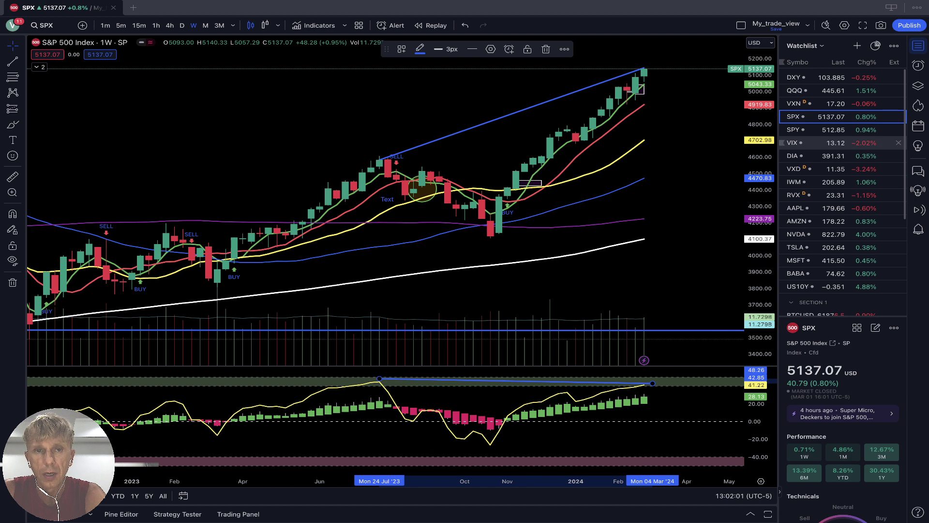
pyautogui.click(813, 143)
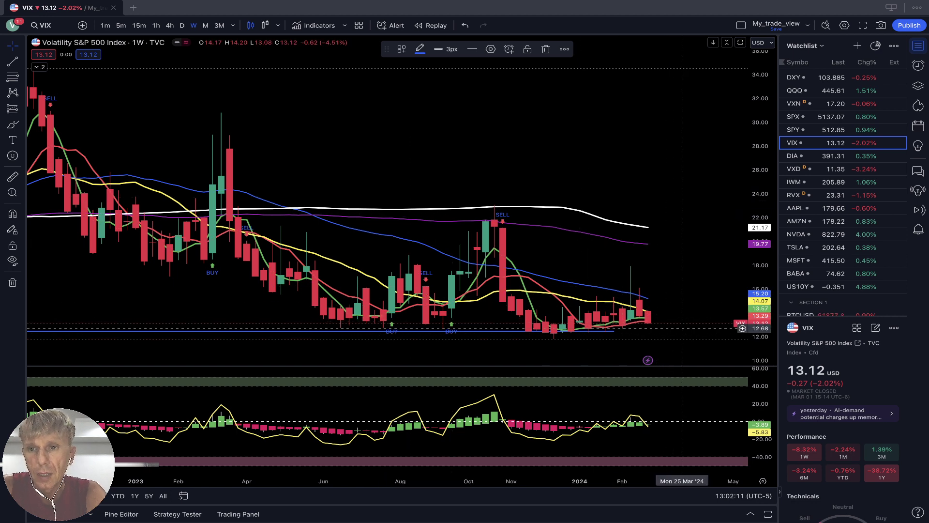
# Load daily DIA and draw falling oscillator and descending lines from mid-December to early March.
pyautogui.click(818, 155)
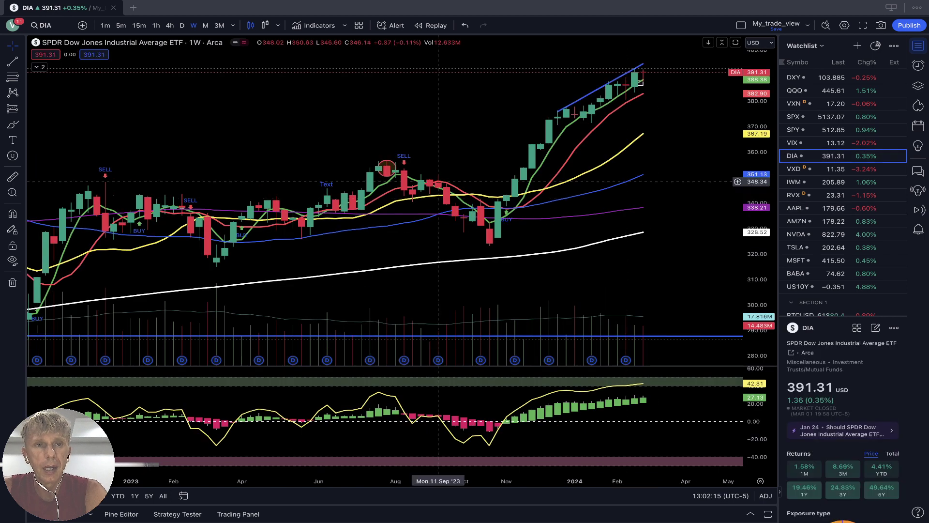
pyautogui.click(182, 25)
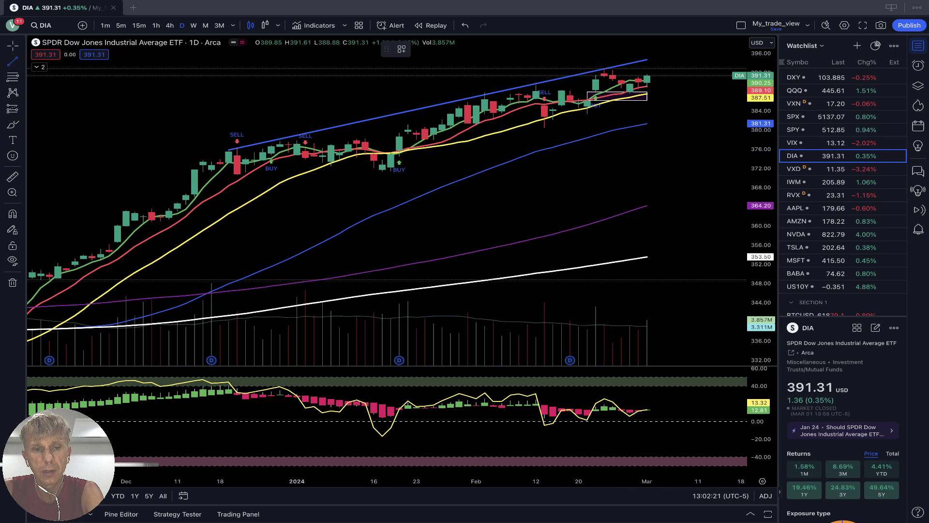
pyautogui.moveTo(194, 380)
pyautogui.mouseDown()
pyautogui.moveTo(621, 401)
pyautogui.moveTo(664, 394)
pyautogui.mouseUp()
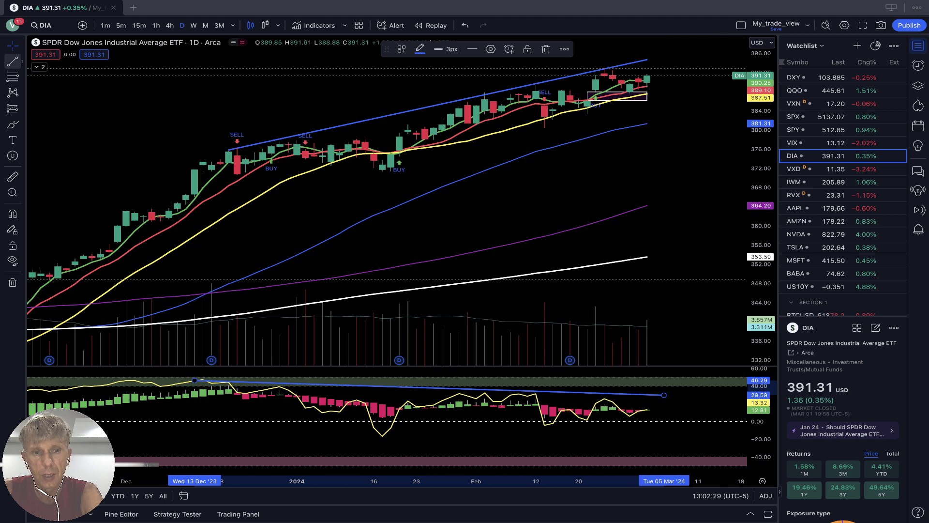
pyautogui.click(373, 289)
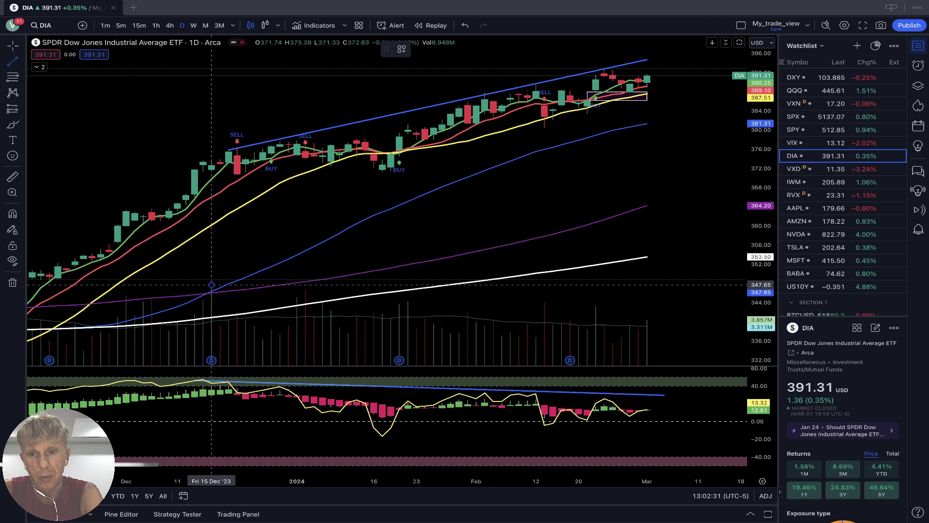
pyautogui.moveTo(211, 284); pyautogui.dragTo(664, 312)
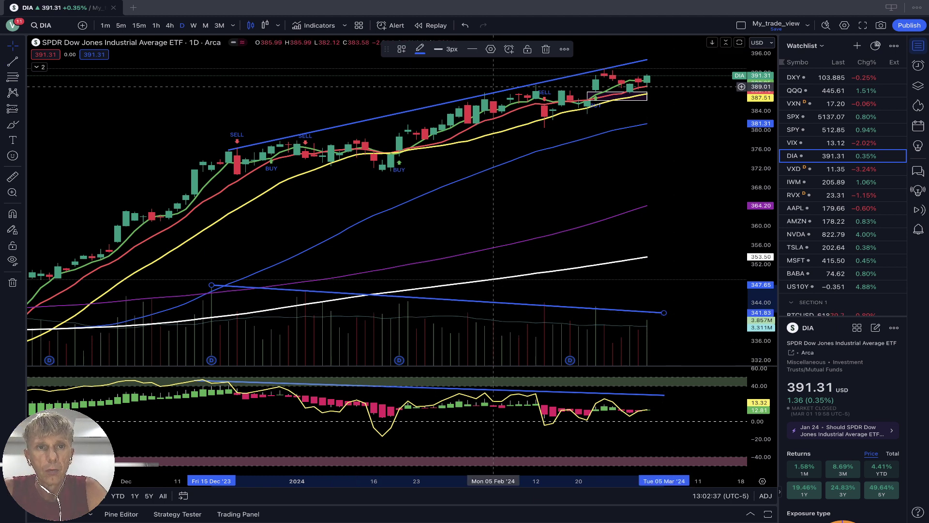
# On weekly DIA, move the stray blue trendline down to about 296, then load IWM.
pyautogui.click(194, 25)
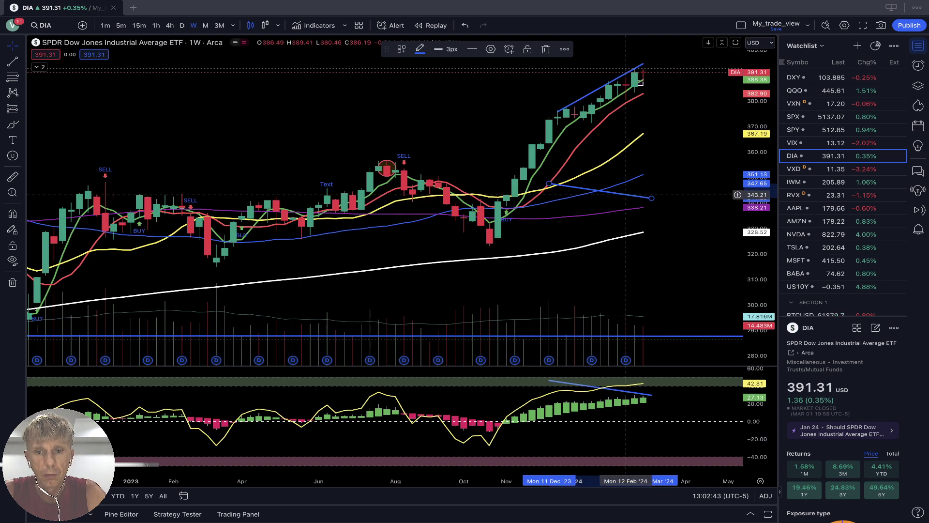
pyautogui.moveTo(625, 194)
pyautogui.mouseDown()
pyautogui.moveTo(626, 315)
pyautogui.moveTo(651, 324)
pyautogui.mouseUp()
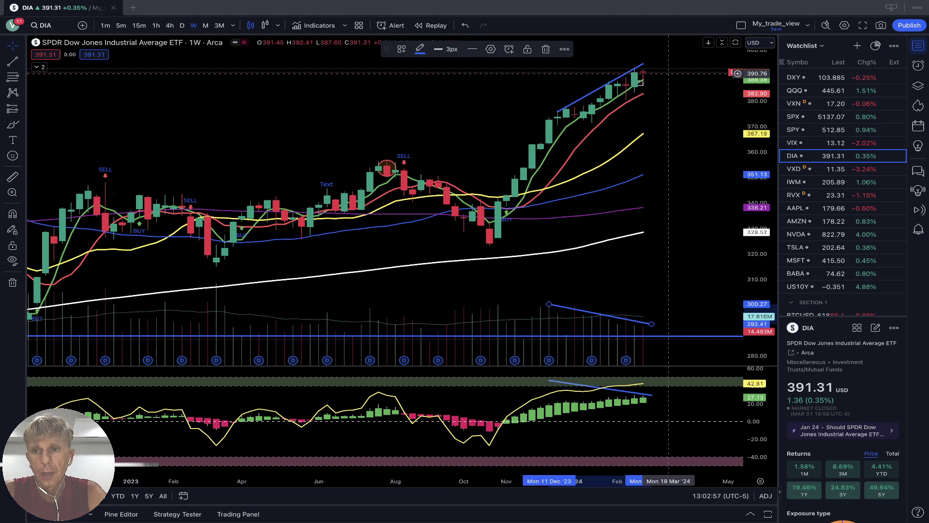
pyautogui.click(803, 181)
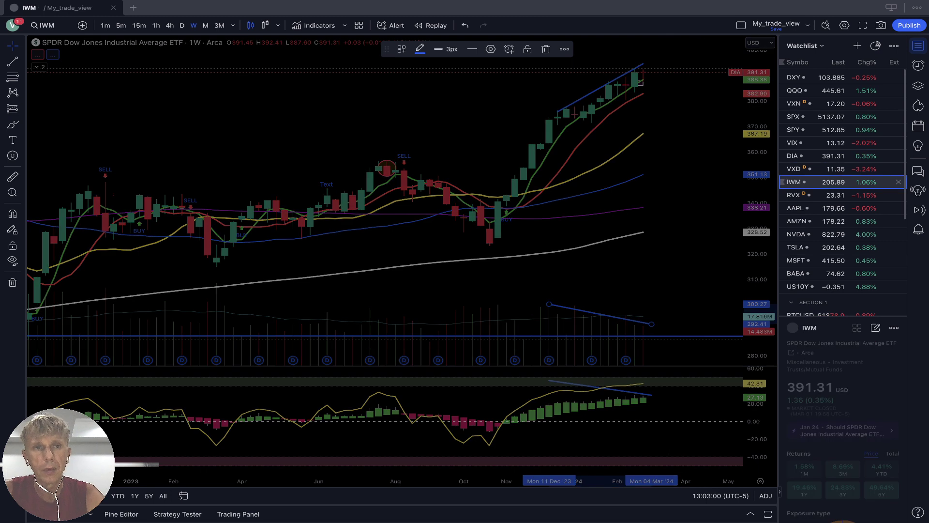
# On daily IWM, extend the price trendline back to 27 Dec.
pyautogui.click(182, 25)
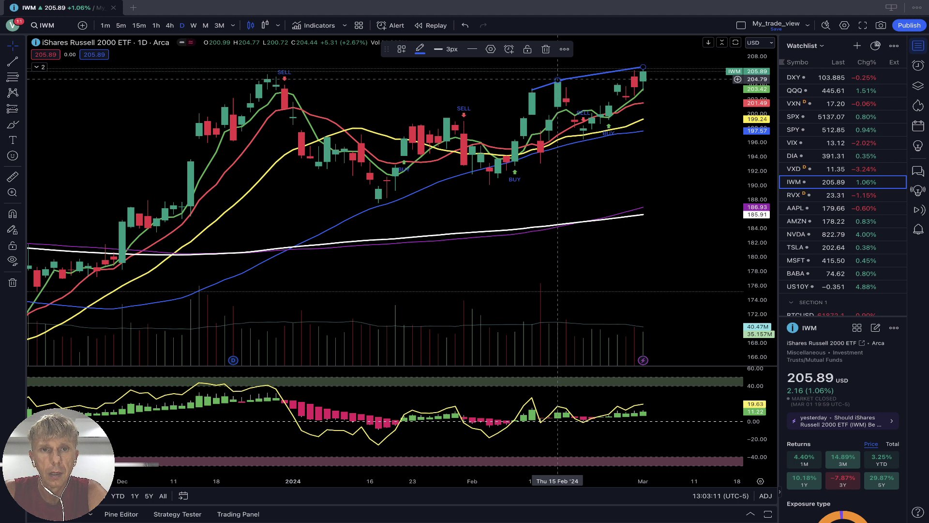
pyautogui.moveTo(557, 79)
pyautogui.mouseDown()
pyautogui.moveTo(189, 74)
pyautogui.moveTo(267, 73)
pyautogui.mouseUp()
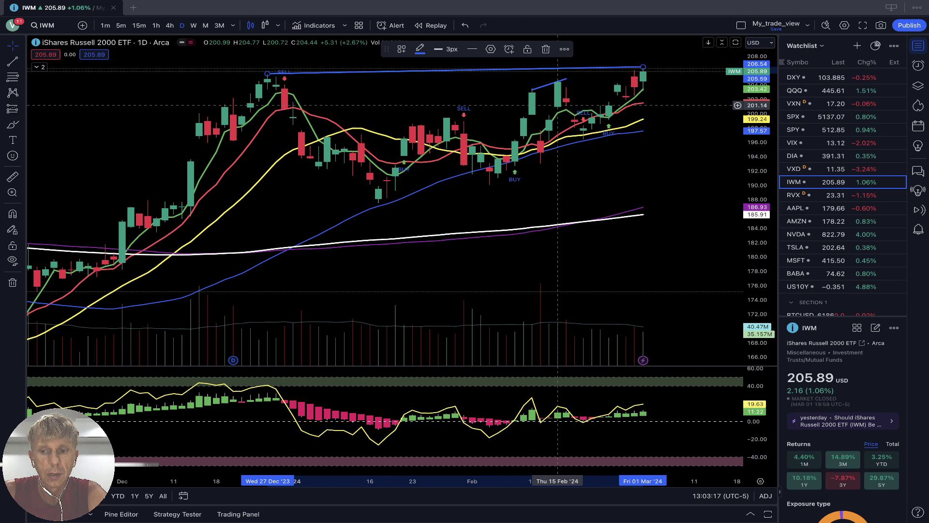
pyautogui.click(549, 87)
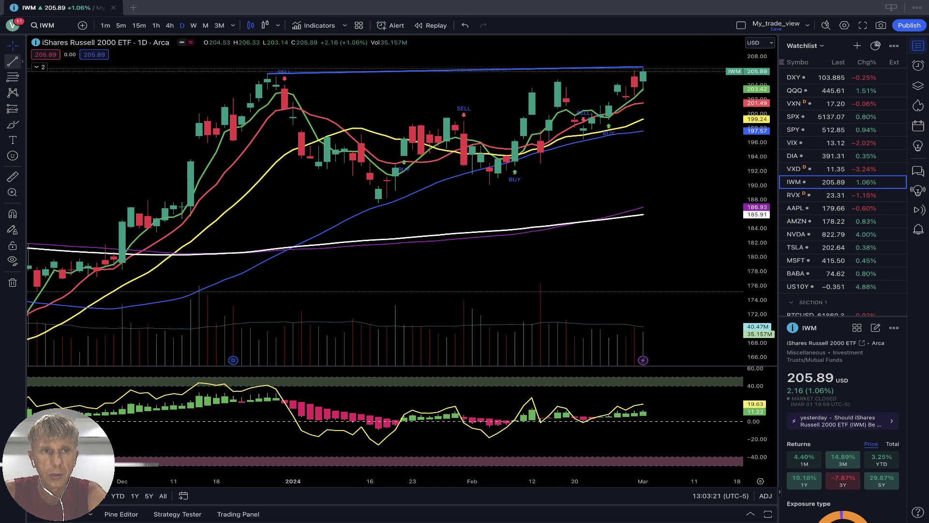
# Draw an oscillator trendline from 27 Dec to 04 Mar, adjust it on weekly, then load AAPL.
pyautogui.click(12, 60)
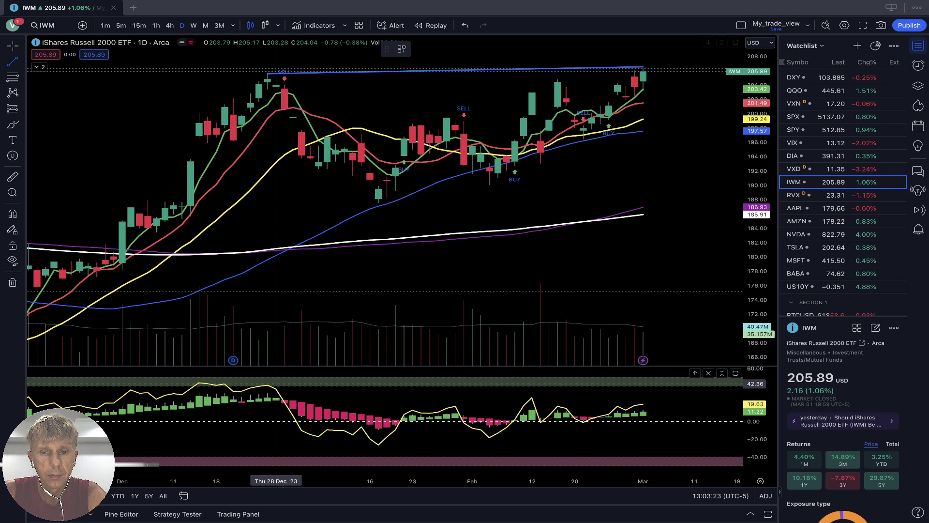
pyautogui.moveTo(268, 386); pyautogui.dragTo(651, 402)
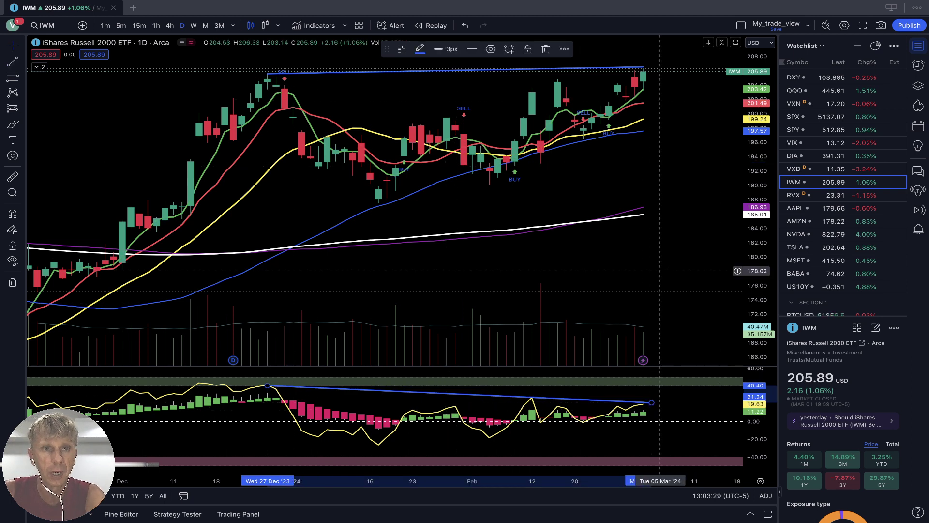
pyautogui.click(193, 25)
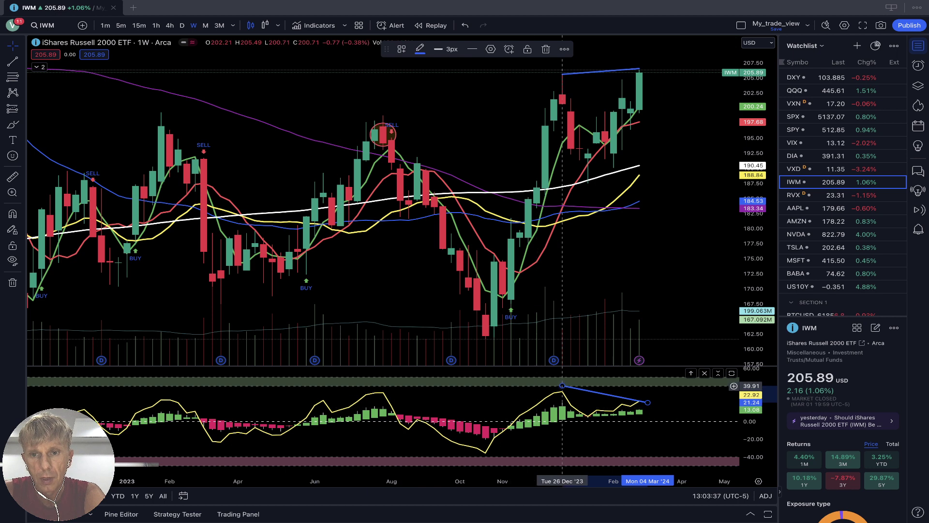
pyautogui.moveTo(562, 385); pyautogui.dragTo(554, 387)
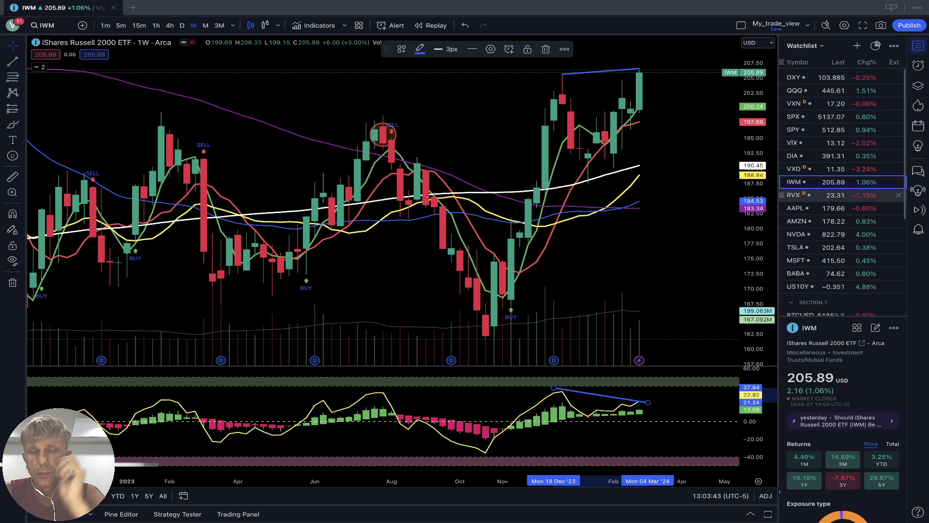
pyautogui.click(818, 208)
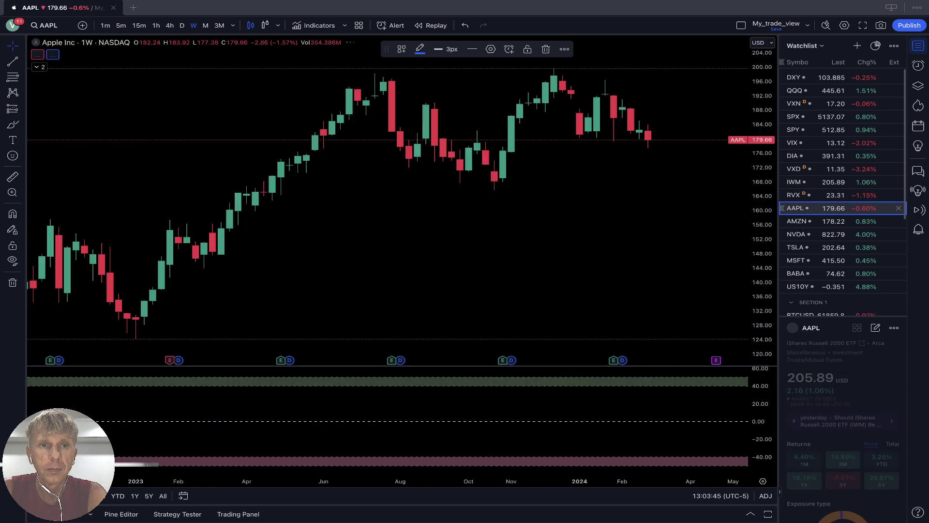
# Switch Apple to the 1D timeframe, then load the Amazon (AMZN) chart.
pyautogui.write('1D')
pyautogui.press('Return')
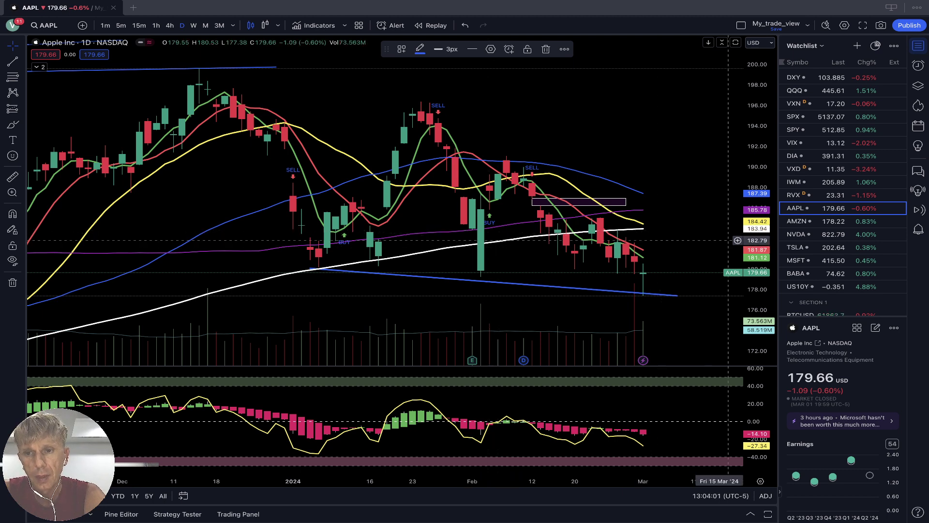
pyautogui.click(823, 221)
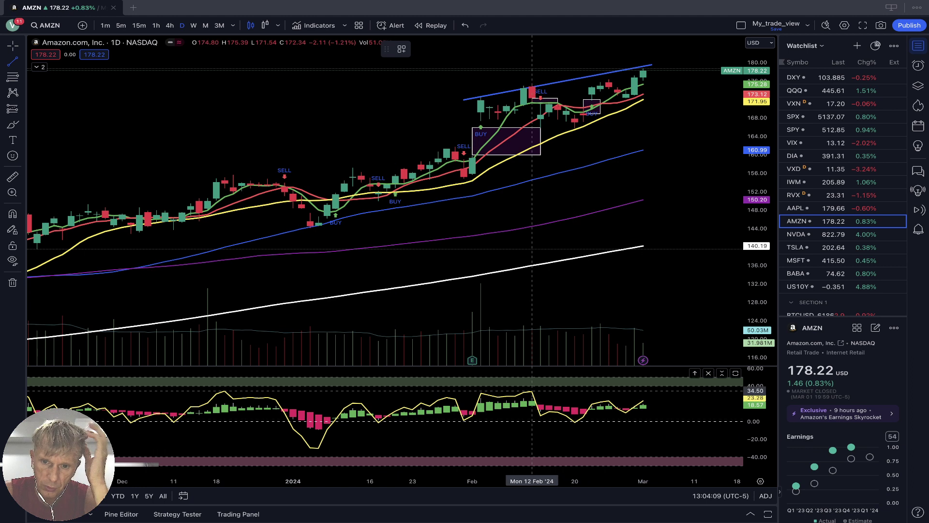
# Draw Amazon's falling oscillator line from 12 Feb to 04 Mar.
pyautogui.click(532, 390)
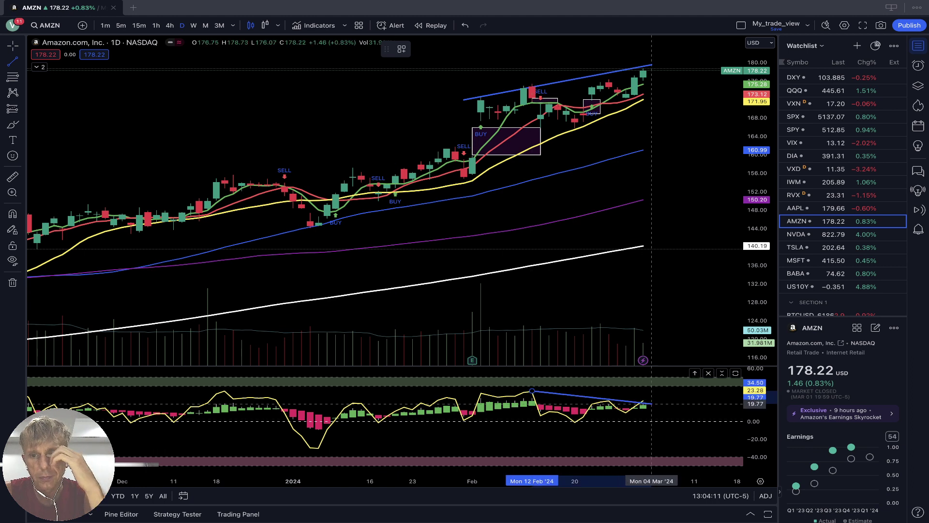
pyautogui.click(651, 403)
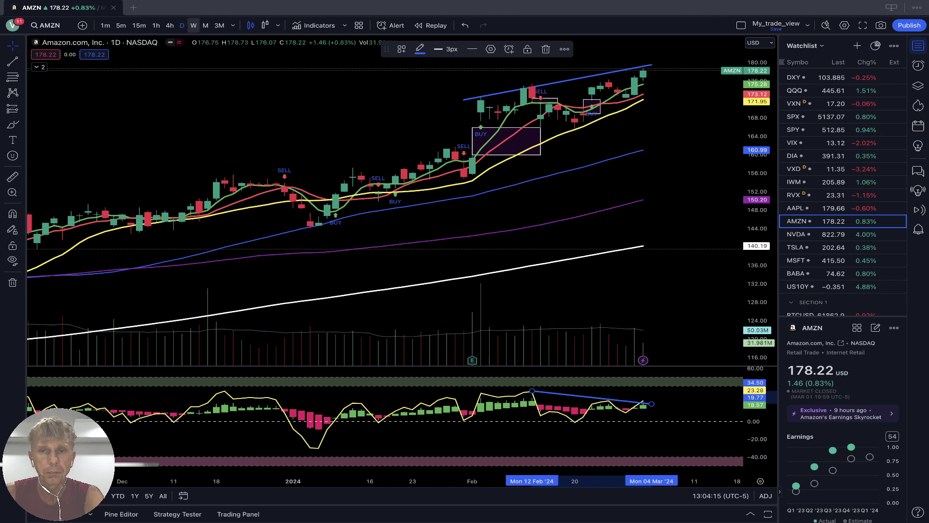
pyautogui.click(194, 25)
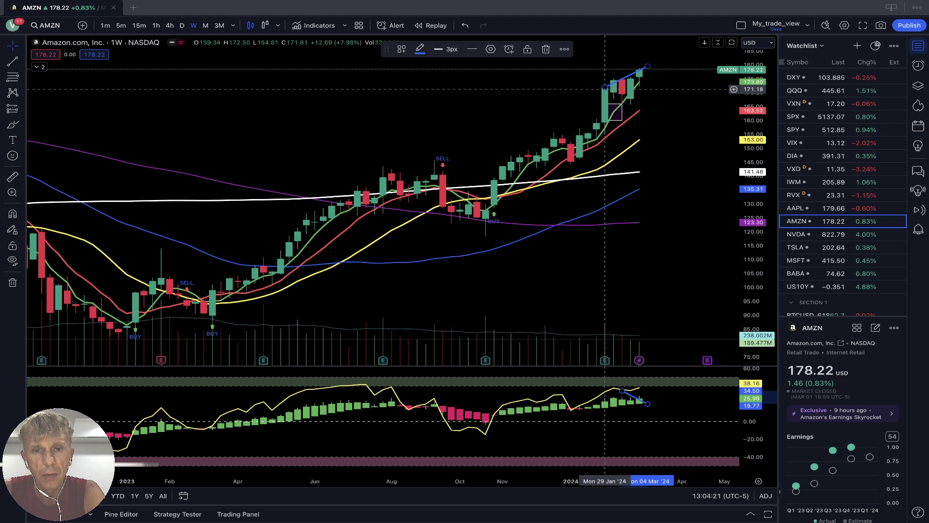
# Extend Amazon's weekly price trendline back to July 2023, checking the daily chart.
pyautogui.moveTo(605, 87); pyautogui.dragTo(349, 186)
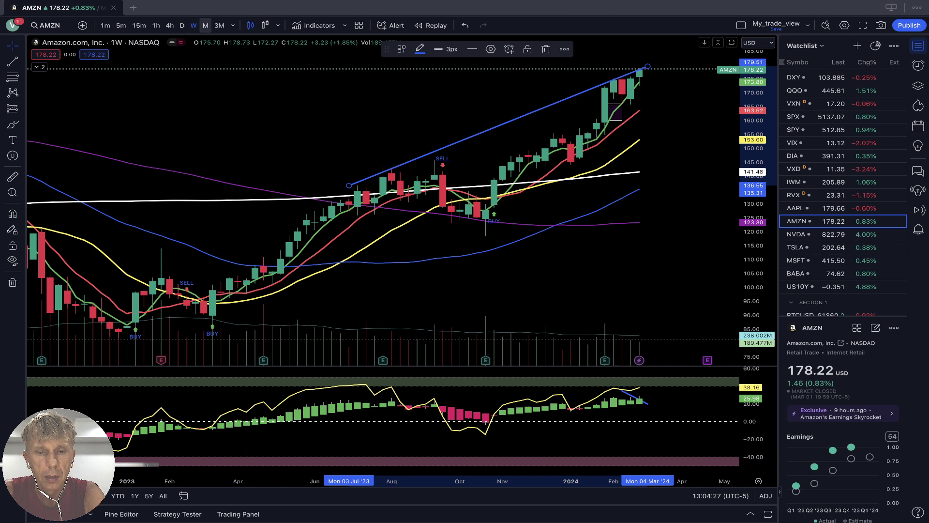
pyautogui.click(182, 26)
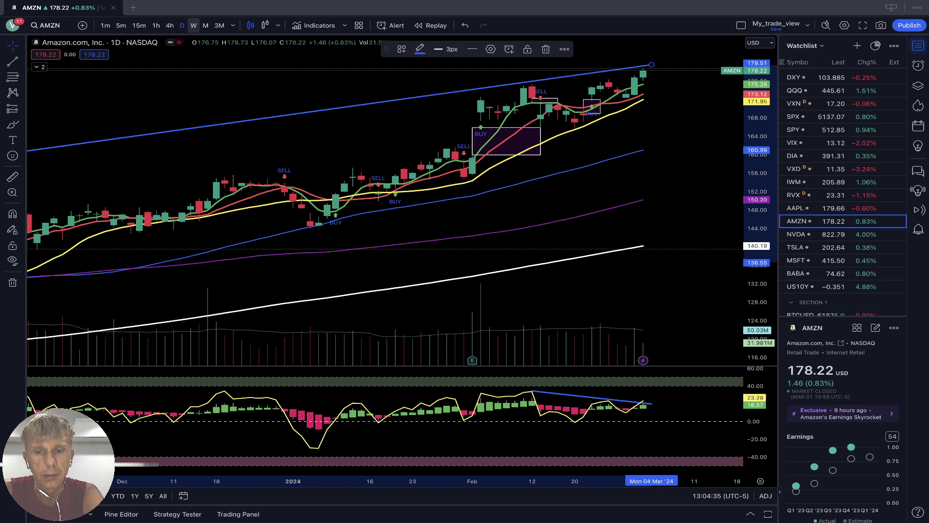
pyautogui.click(193, 26)
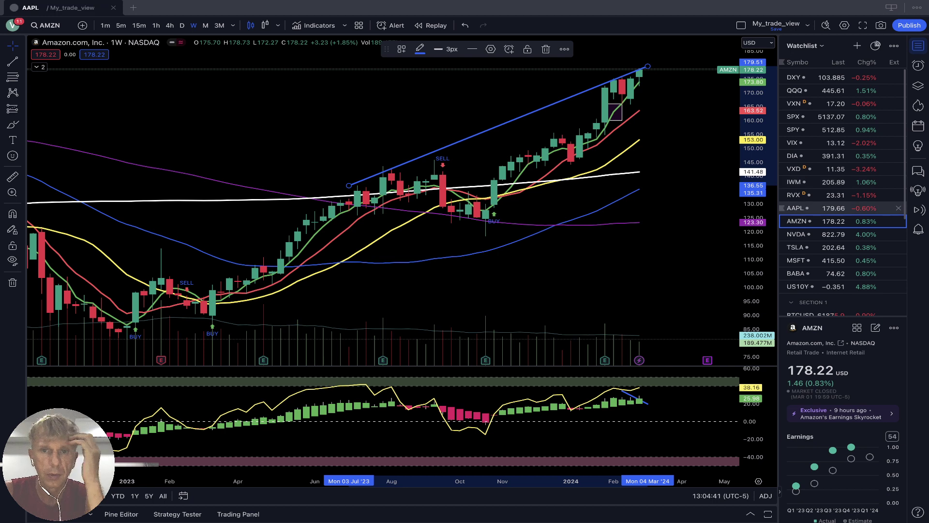
# Bring up Apple's daily chart and draw an oscillator line from 04 Jan to 05 Mar.
pyautogui.click(813, 208)
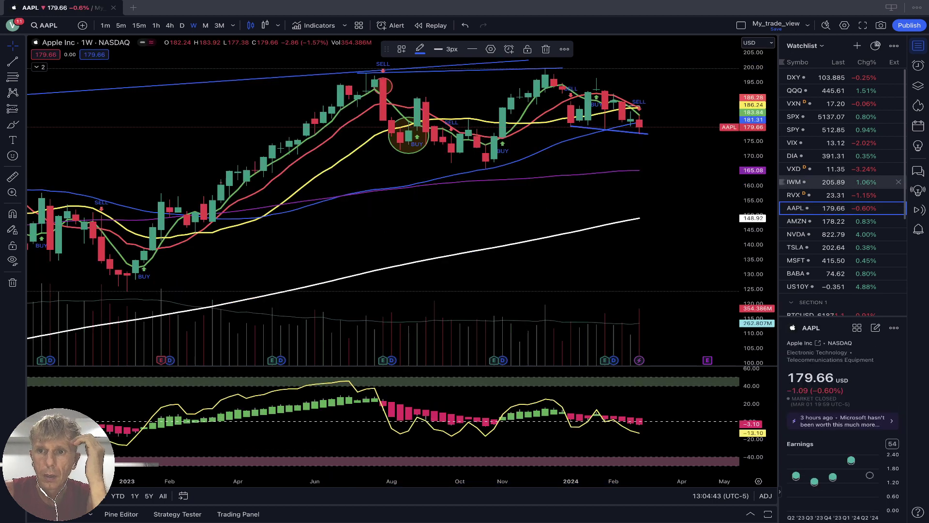
pyautogui.click(813, 181)
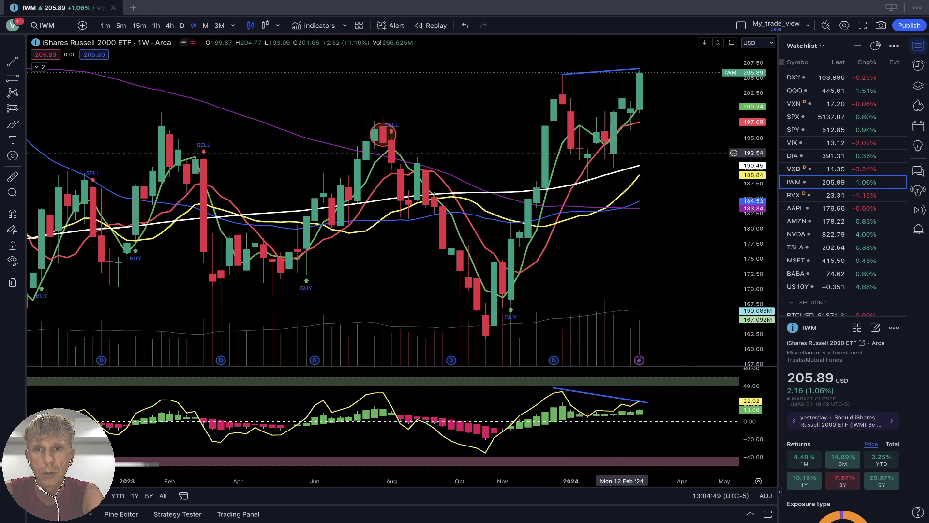
pyautogui.press('Down')
pyautogui.press('Down')
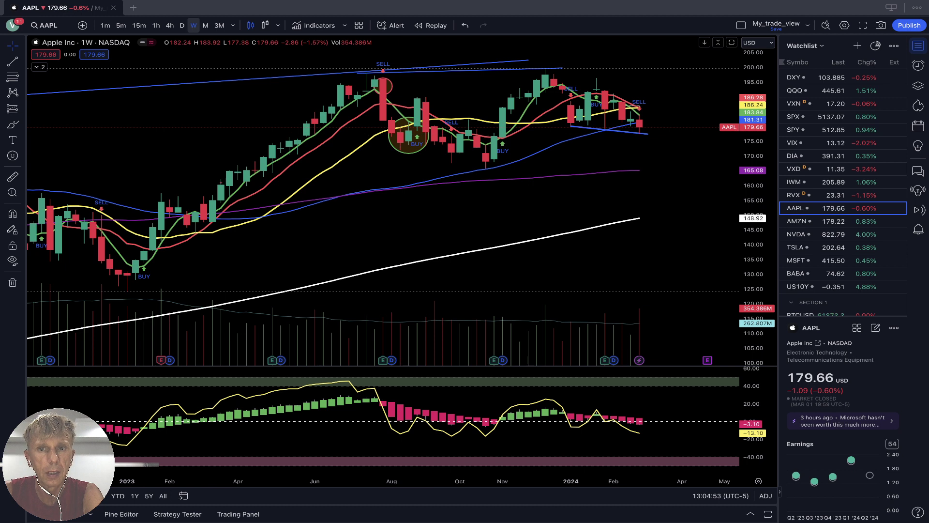
pyautogui.click(182, 25)
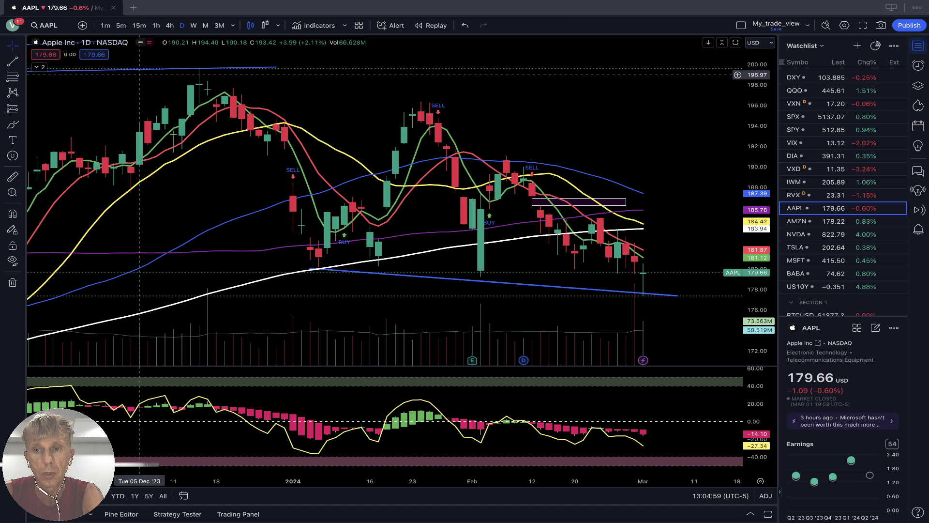
pyautogui.click(12, 61)
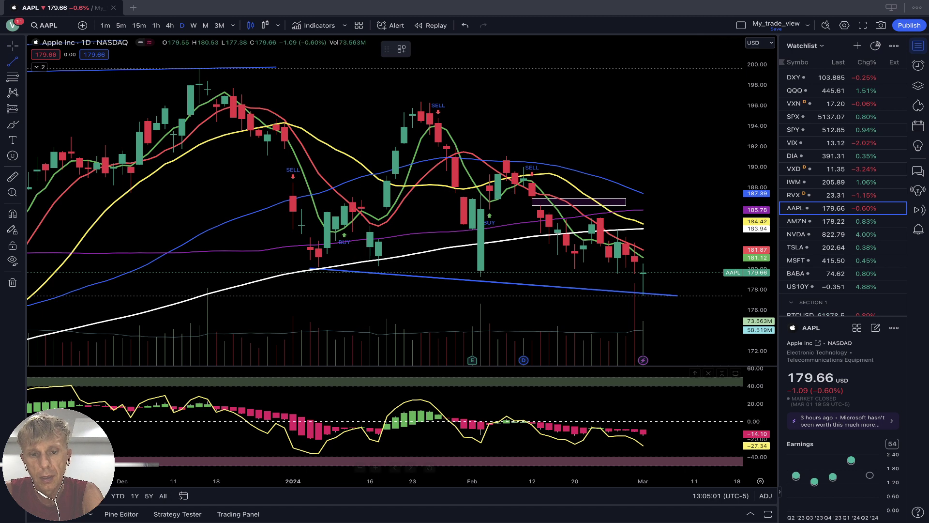
pyautogui.click(310, 456)
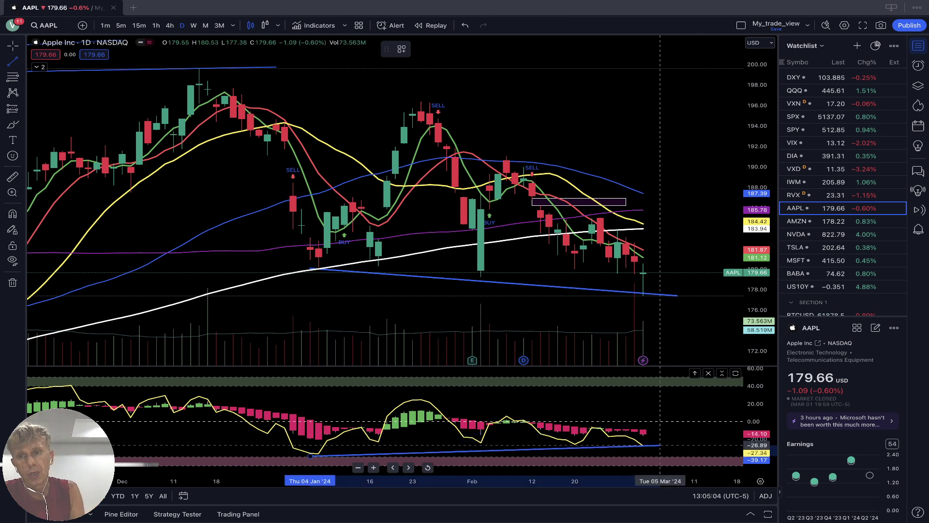
pyautogui.click(660, 448)
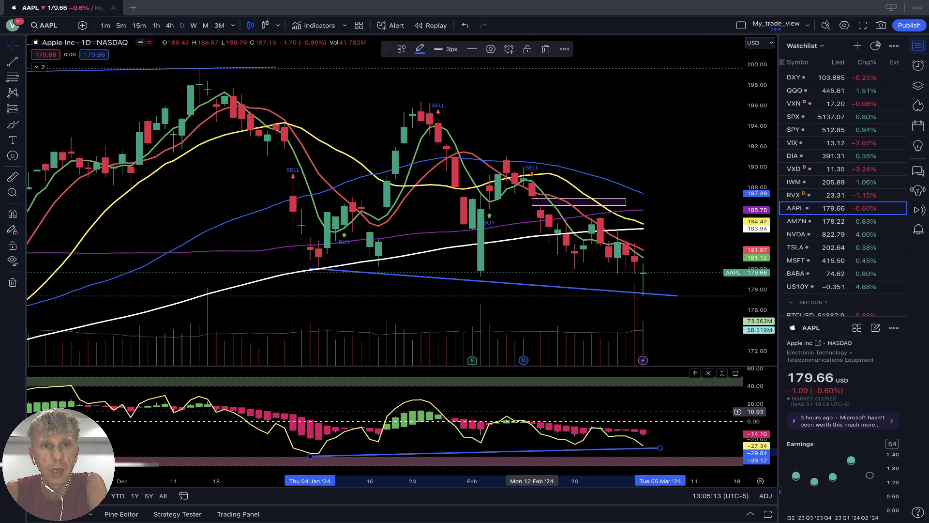
# On weekly Apple, delete the oscillator line and the short trendline, then load AMZN.
pyautogui.click(193, 25)
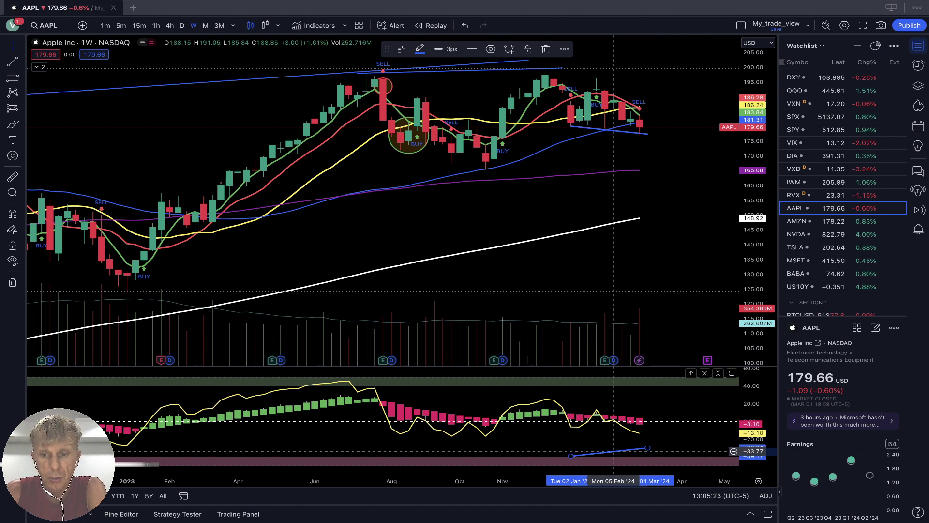
pyautogui.press('Delete')
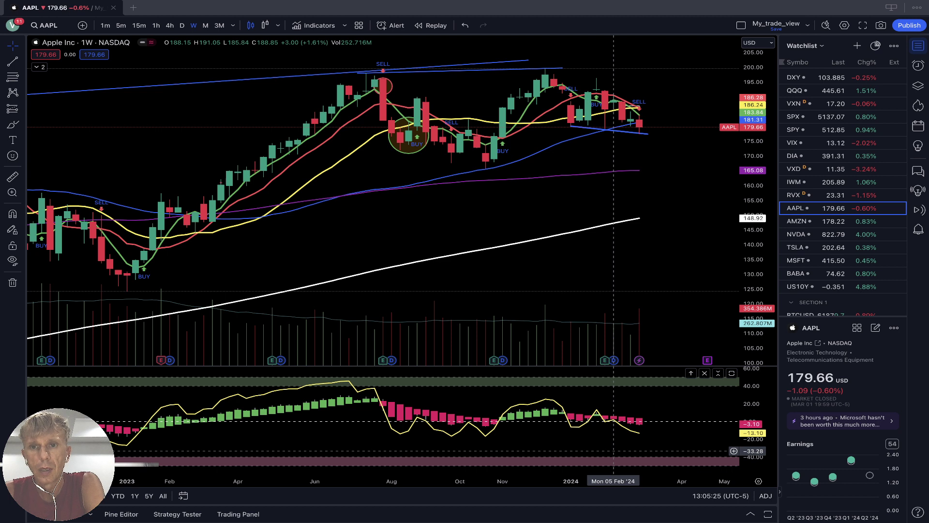
pyautogui.click(621, 131)
pyautogui.press('Delete')
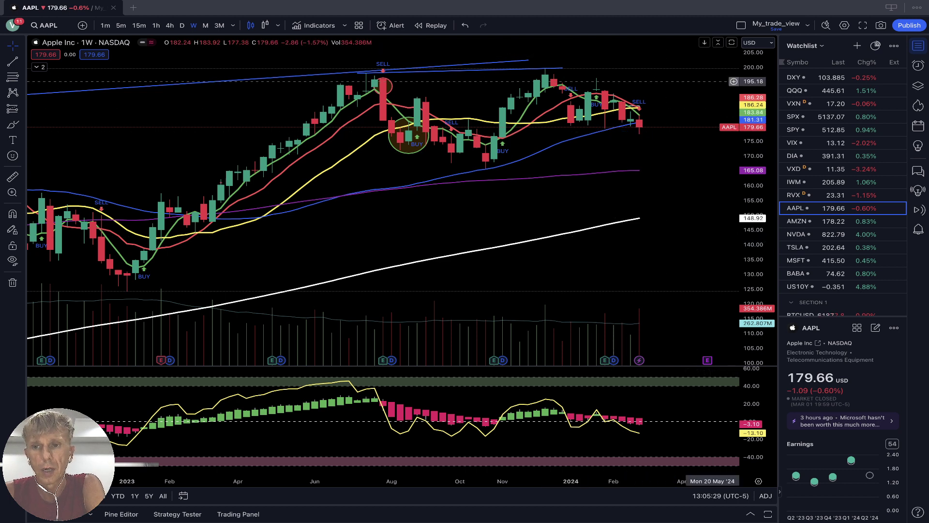
pyautogui.click(803, 221)
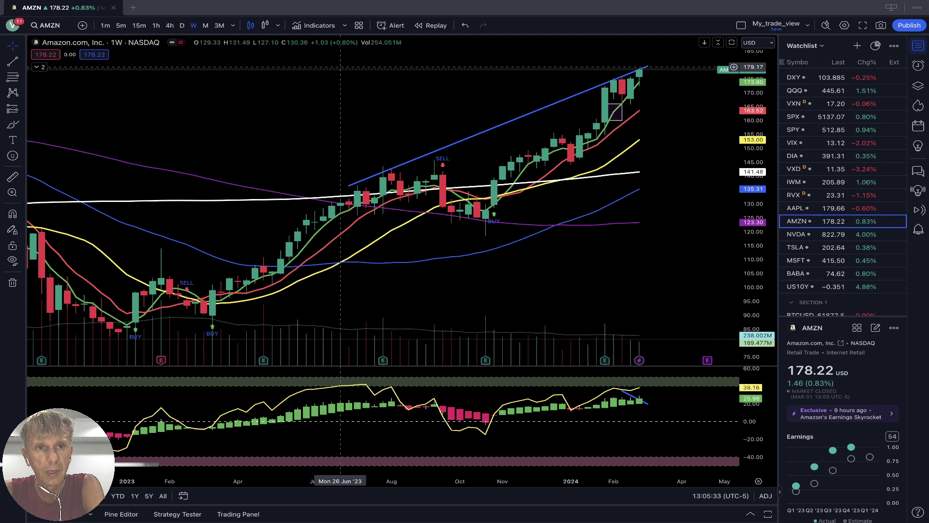
# Cycle Amazon through the daily and 4-hour views, ending on weekly bars.
pyautogui.click(182, 26)
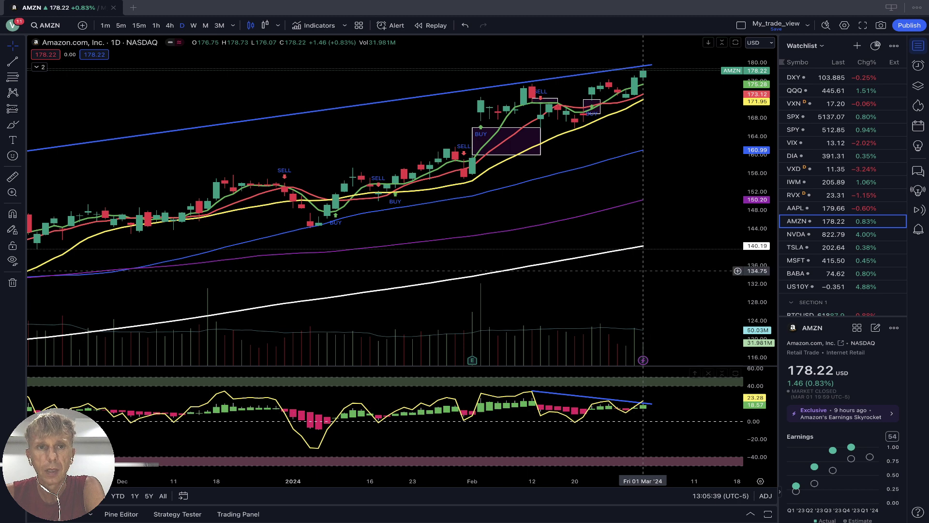
pyautogui.click(169, 25)
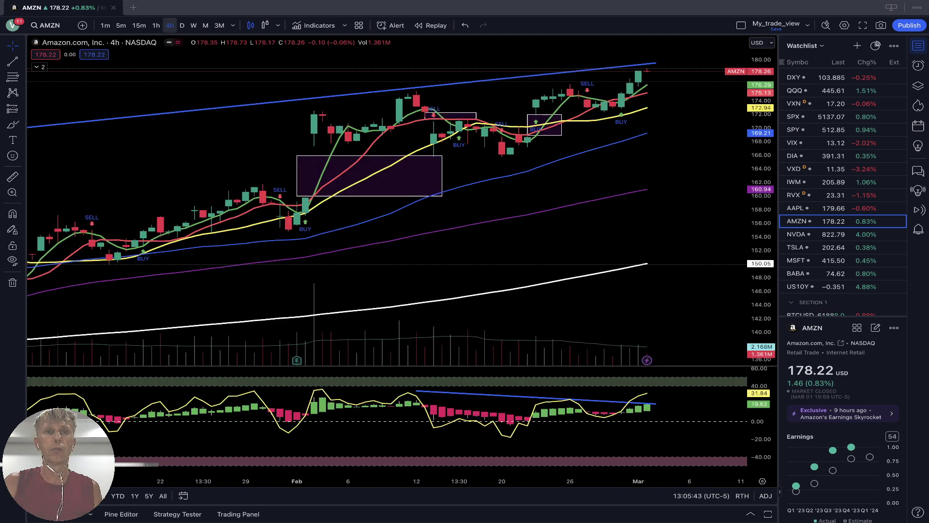
pyautogui.click(194, 26)
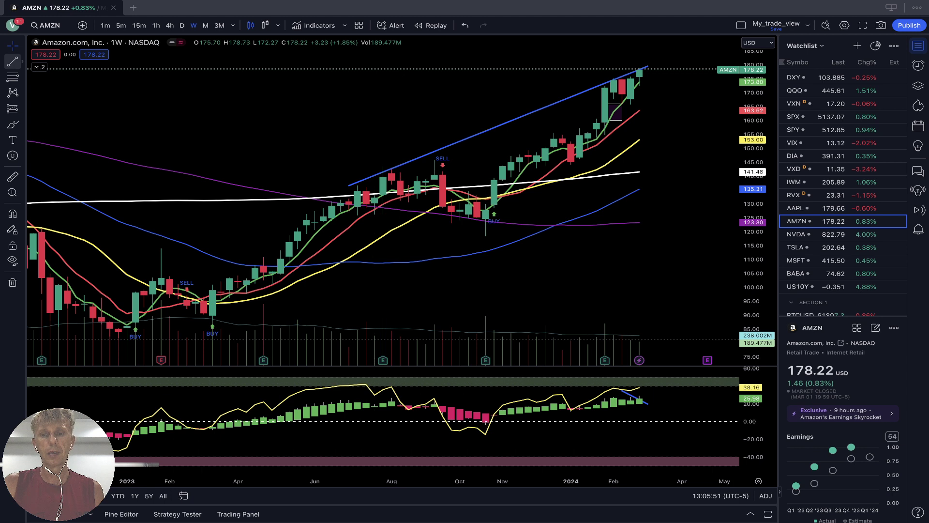
# Draw an oscillator trendline from the July 2023 peak to March 2024, then load NVDA.
pyautogui.click(12, 61)
pyautogui.click(357, 384)
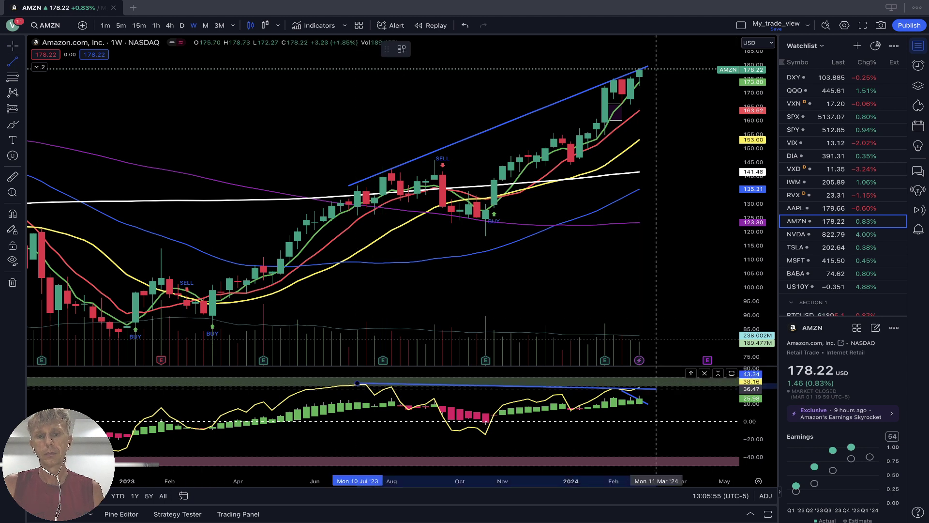
pyautogui.click(656, 387)
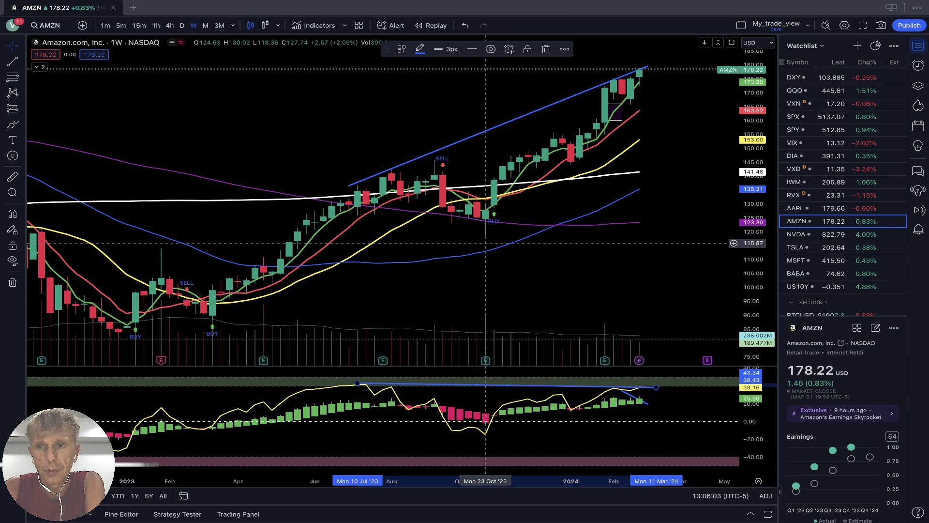
pyautogui.click(822, 234)
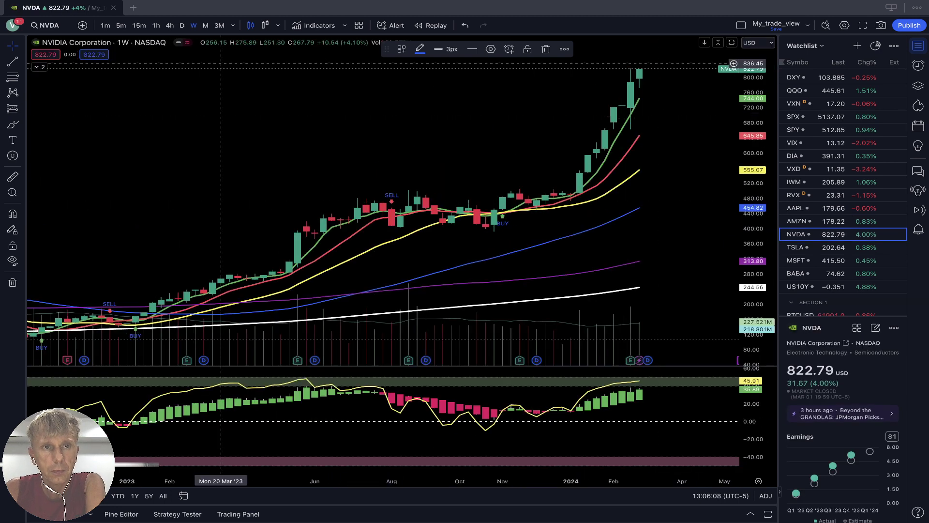
# Check NVDA on daily, return to weekly, and move the price trendline's left end to the May 2023 high.
pyautogui.click(181, 25)
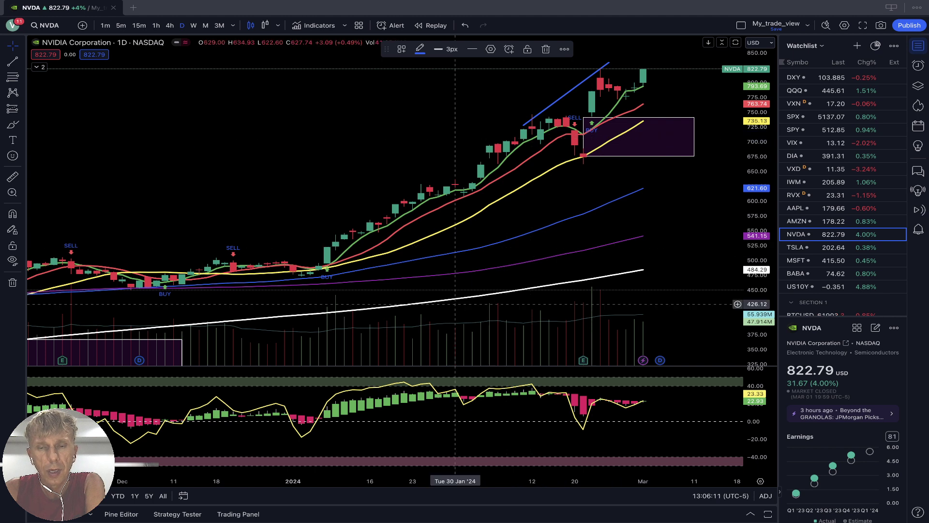
pyautogui.click(566, 373)
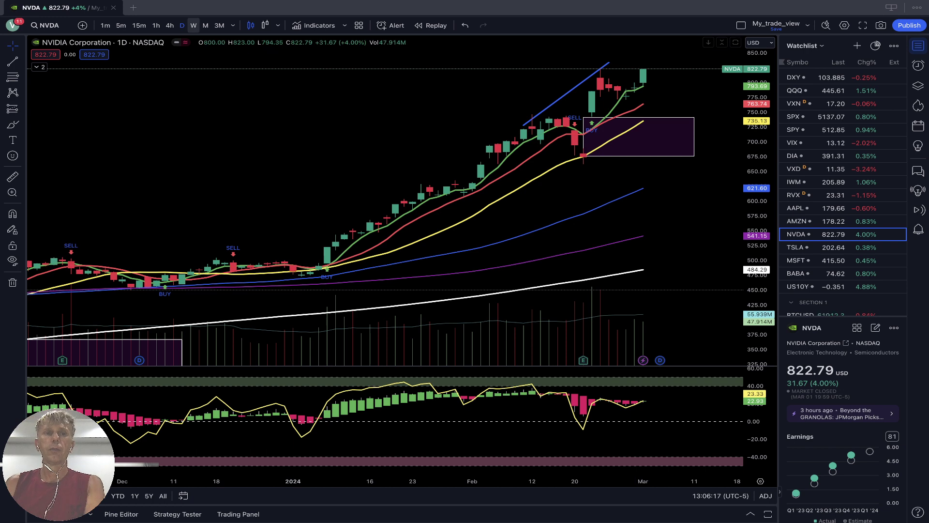
pyautogui.click(193, 25)
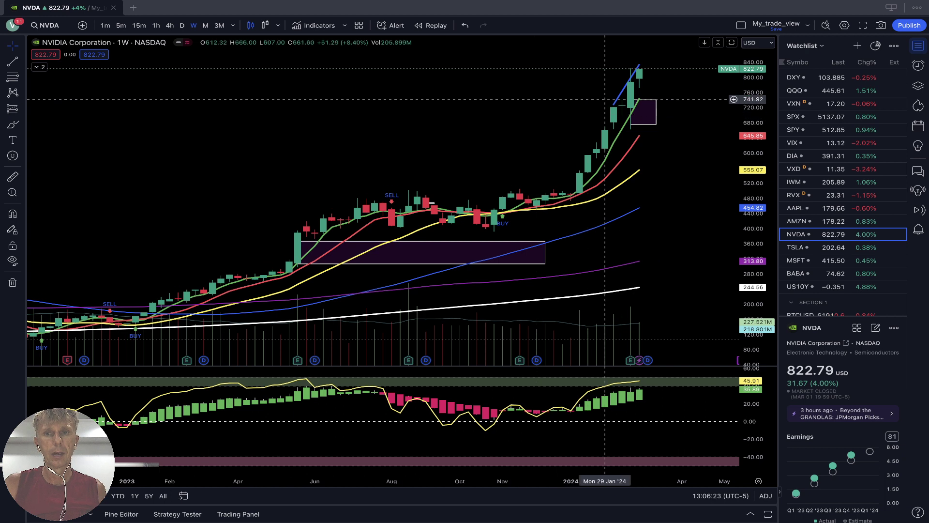
pyautogui.moveTo(614, 104)
pyautogui.mouseDown()
pyautogui.moveTo(464, 149)
pyautogui.moveTo(357, 201)
pyautogui.mouseUp()
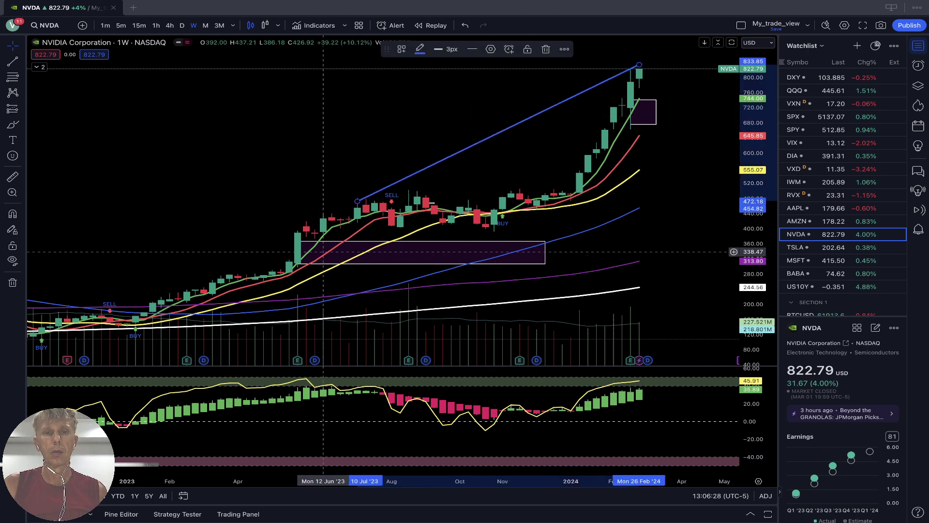
pyautogui.moveTo(332, 205); pyautogui.dragTo(297, 225)
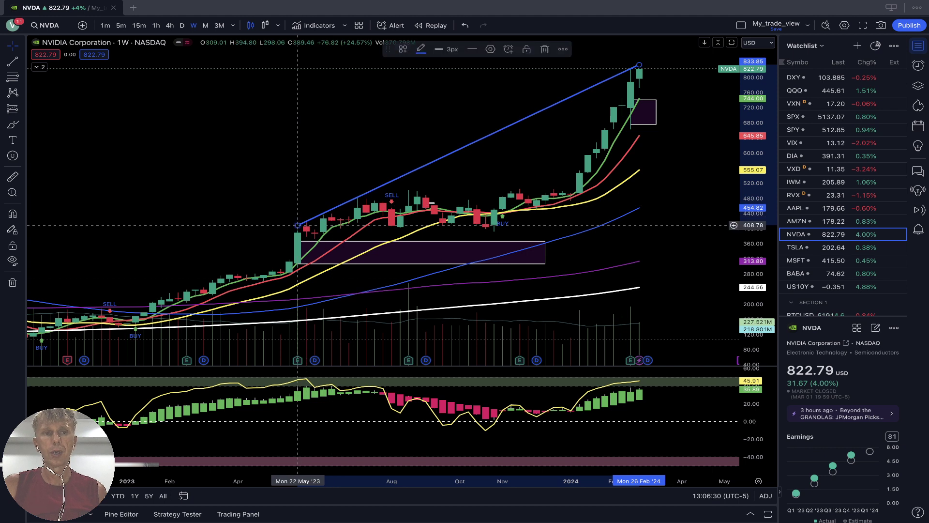
pyautogui.press('Escape')
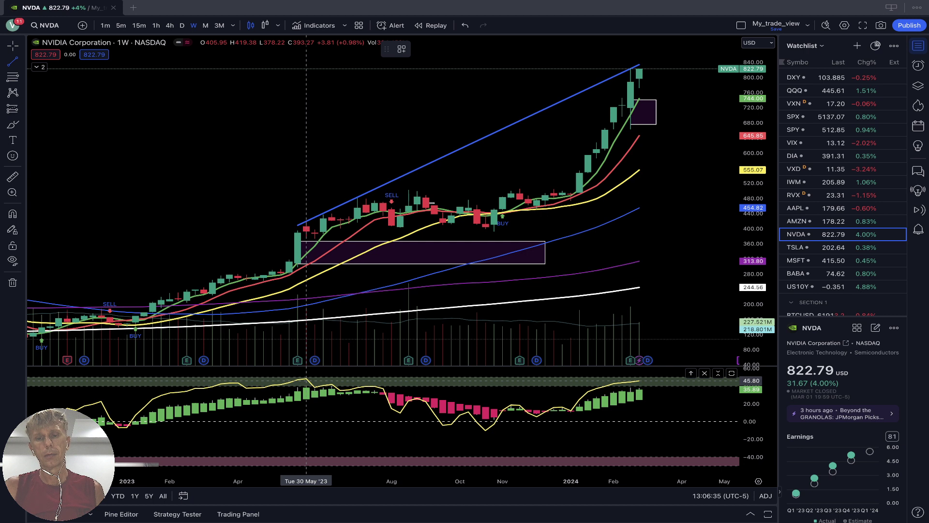
# Draw a flat oscillator line near 45 from the May 2023 peak to March 2024, then open TSLA.
pyautogui.click(306, 377)
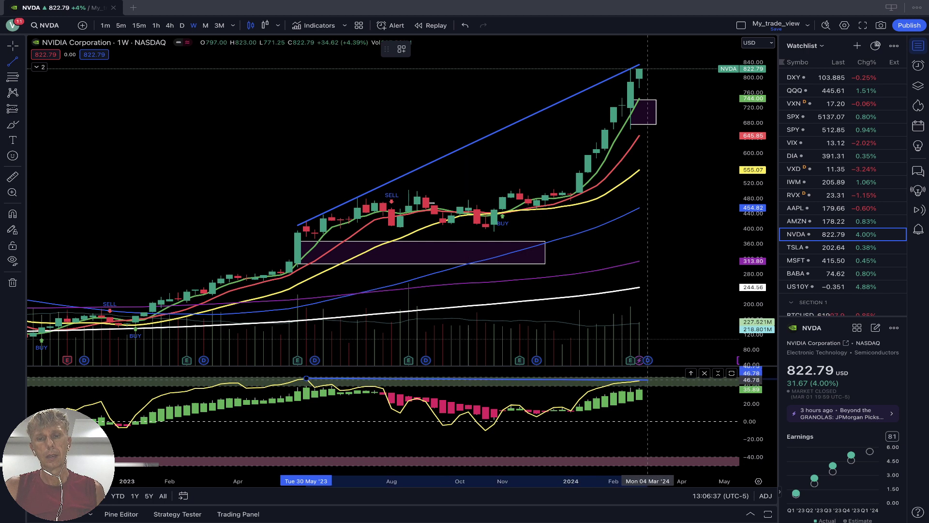
pyautogui.click(674, 389)
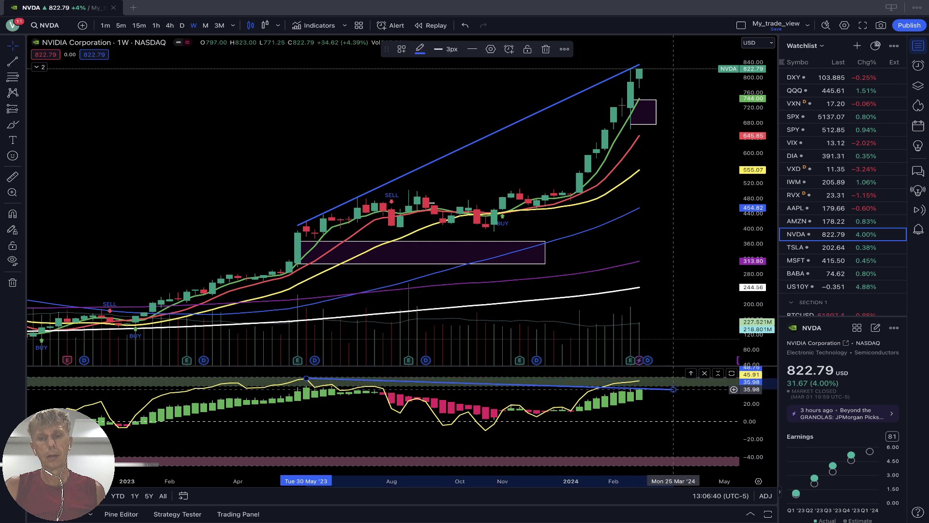
pyautogui.moveTo(673, 390); pyautogui.dragTo(664, 380)
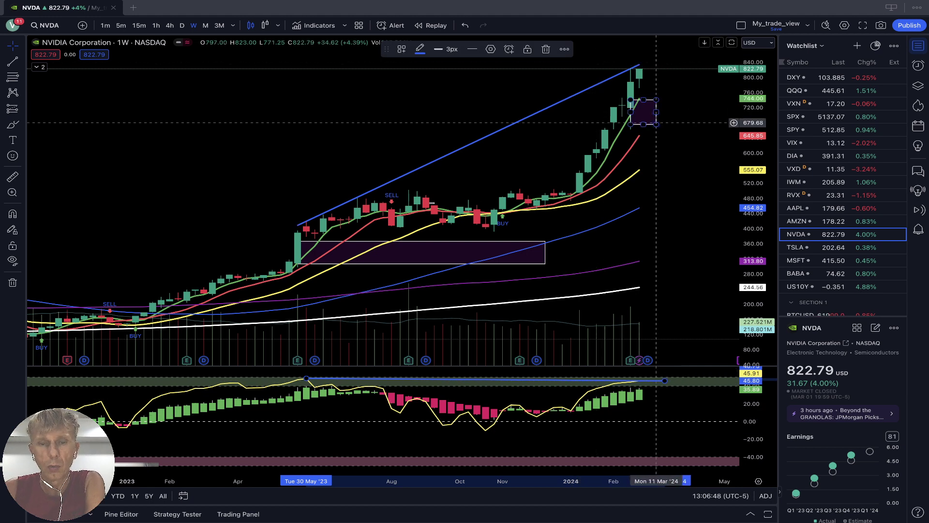
pyautogui.click(690, 200)
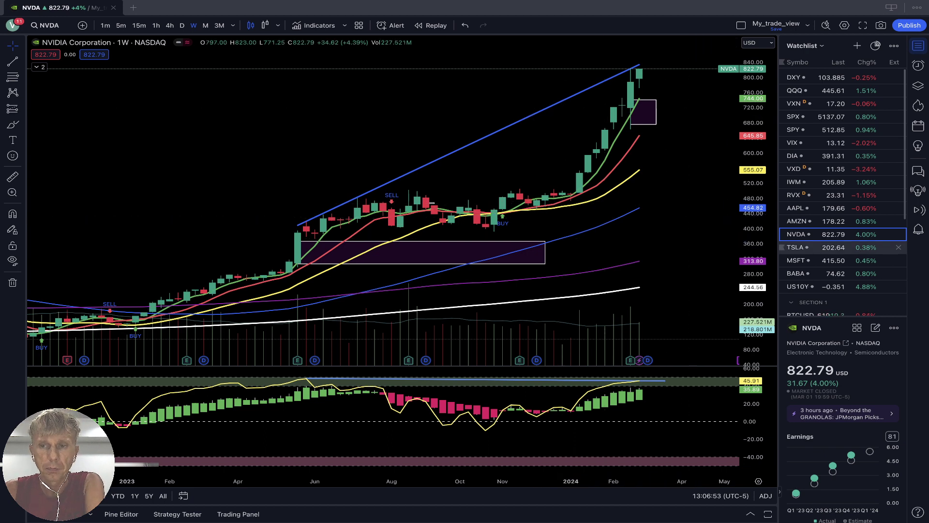
pyautogui.click(818, 247)
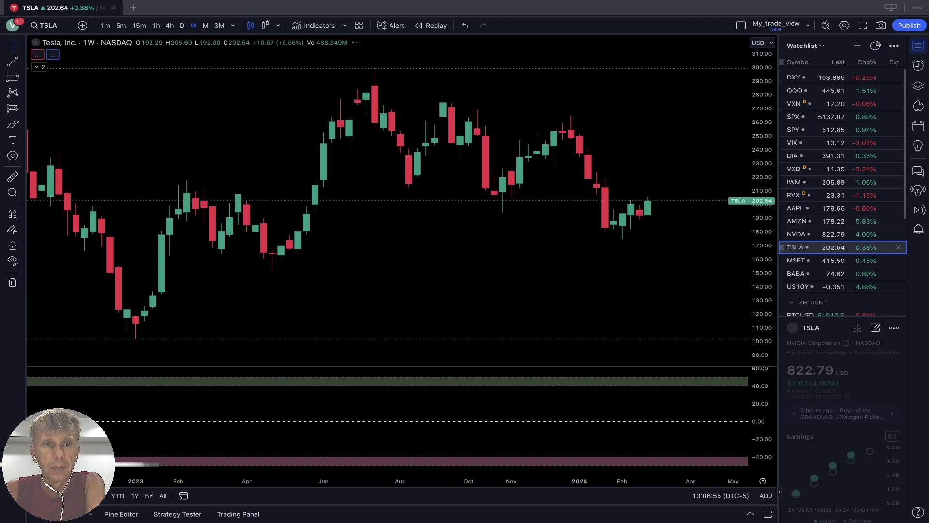
# Check Tesla on daily candles, return to weekly, then open Microsoft's chart.
pyautogui.click(182, 25)
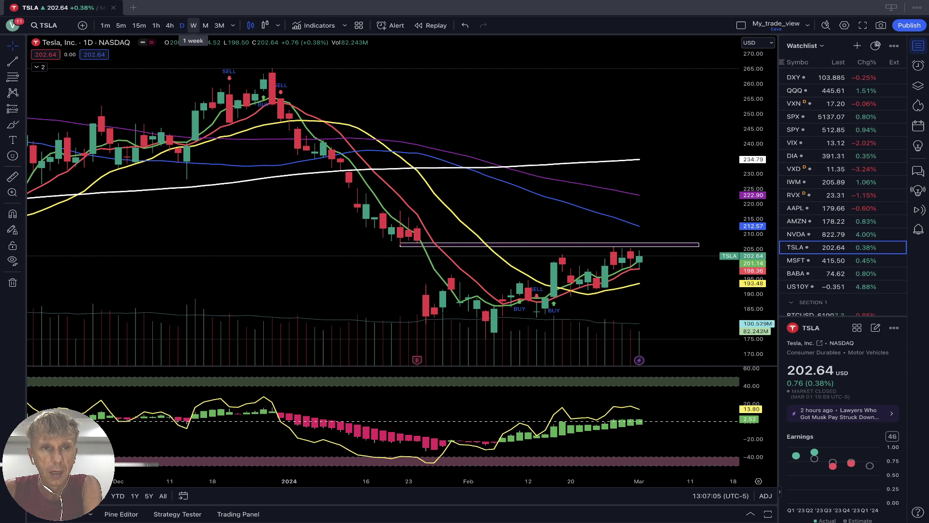
pyautogui.click(193, 25)
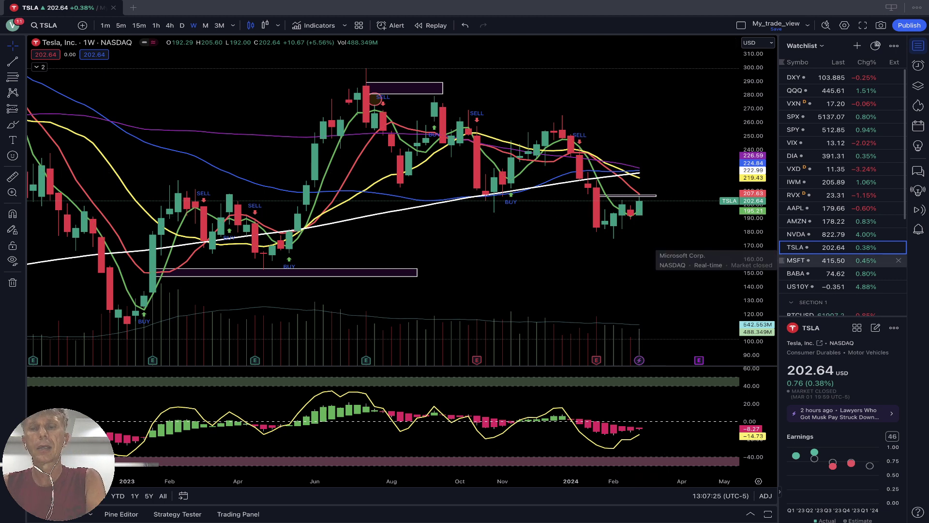
pyautogui.click(823, 260)
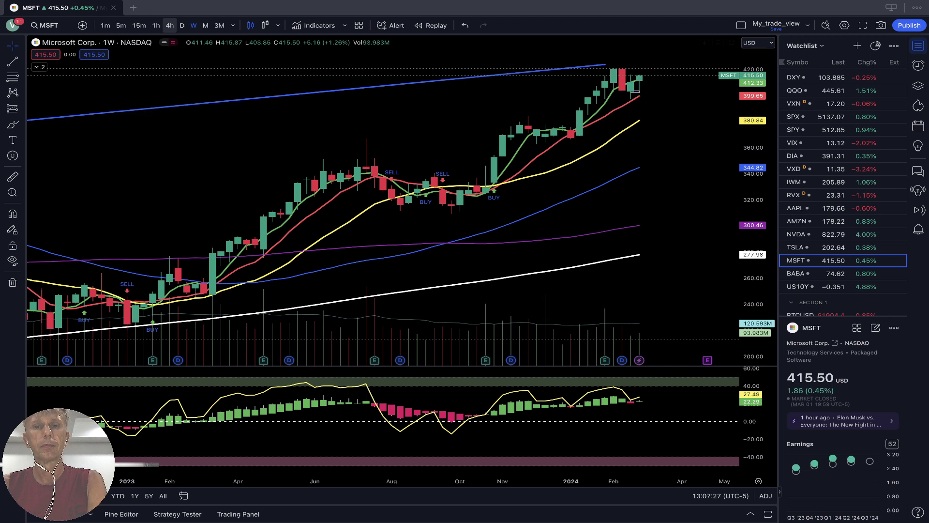
# Check MSFT on daily, return to weekly, and draw a price trendline from the June 2023 to February 2024 highs.
pyautogui.click(182, 25)
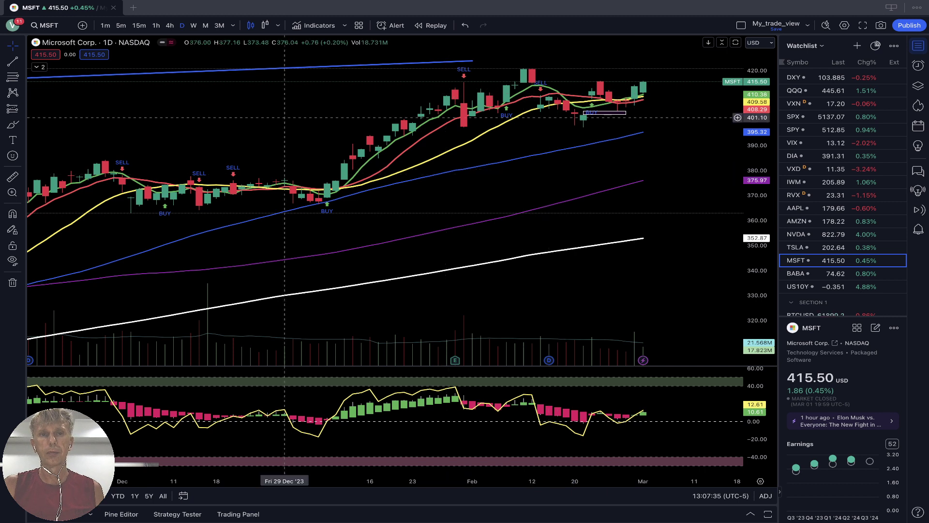
pyautogui.click(193, 25)
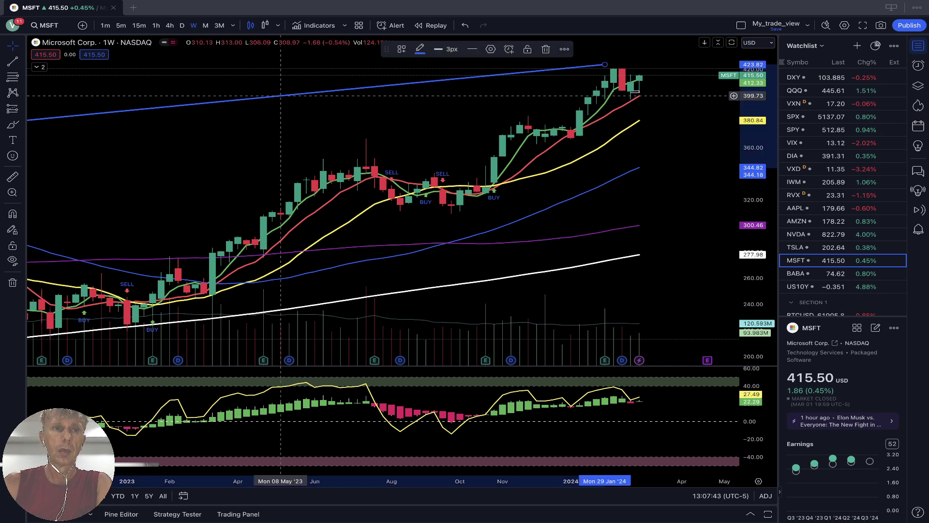
pyautogui.click(13, 60)
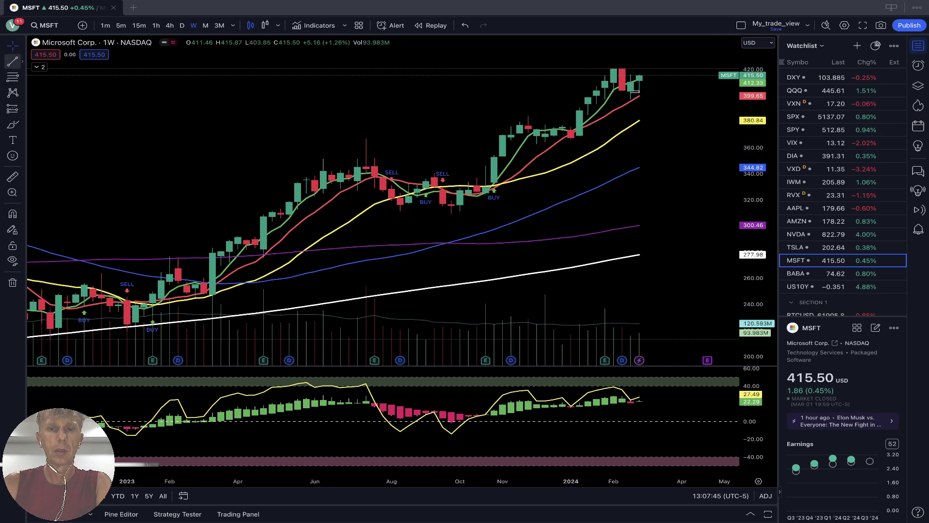
pyautogui.click(323, 160)
pyautogui.click(640, 61)
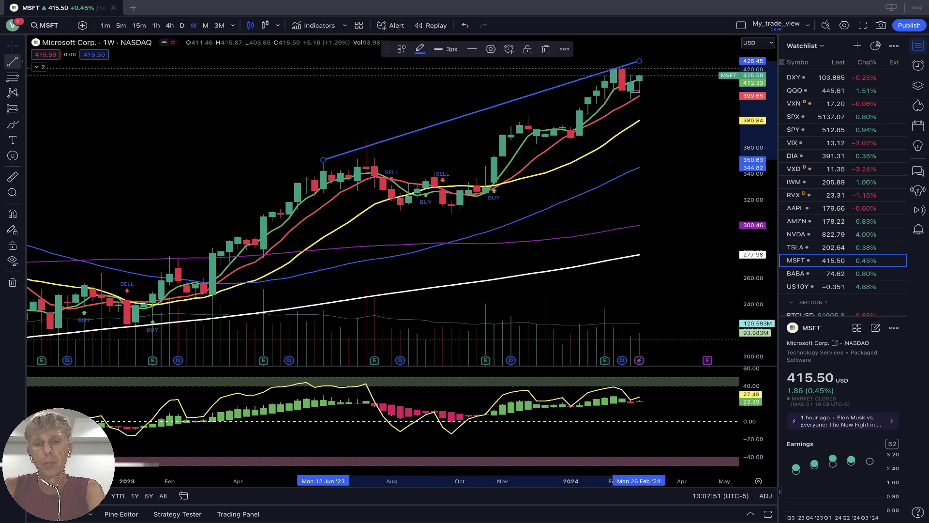
pyautogui.click(478, 457)
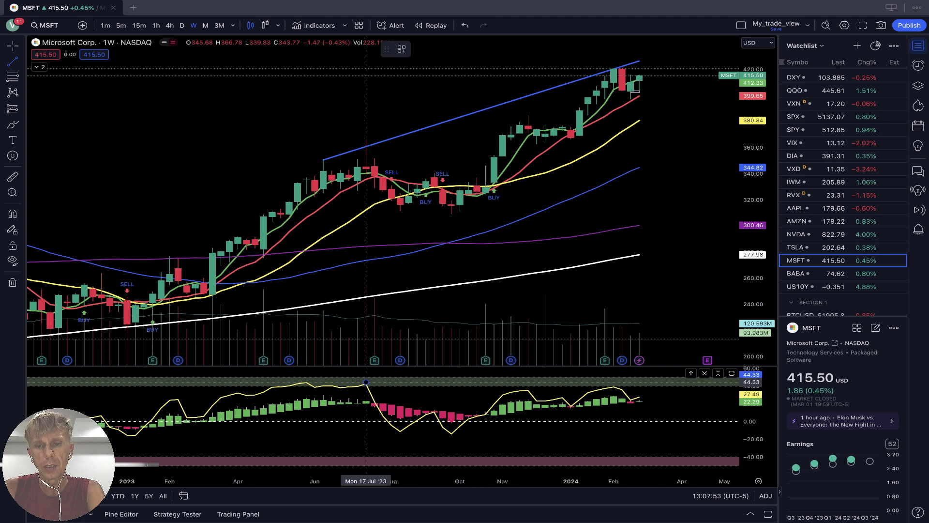
# Draw an oscillator divergence line from the July 2023 peak to March 2024, then open Alibaba.
pyautogui.click(366, 382)
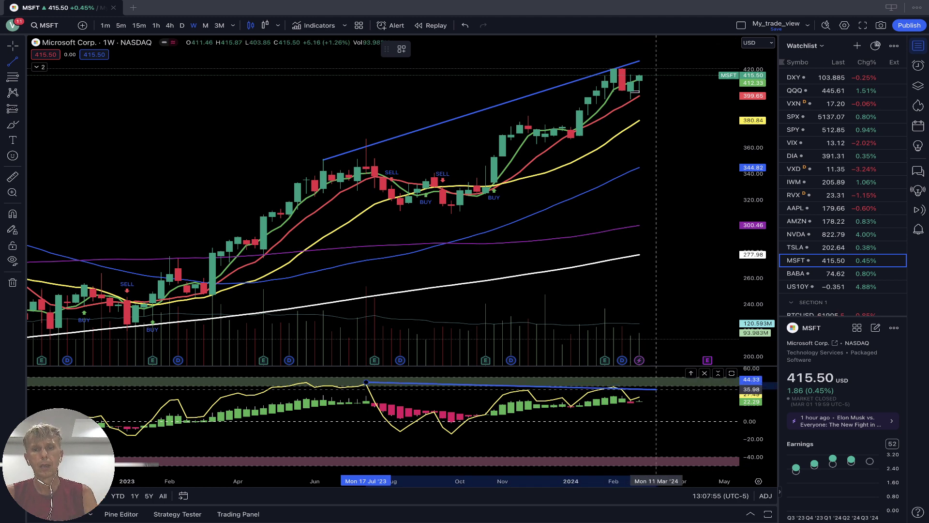
pyautogui.click(656, 389)
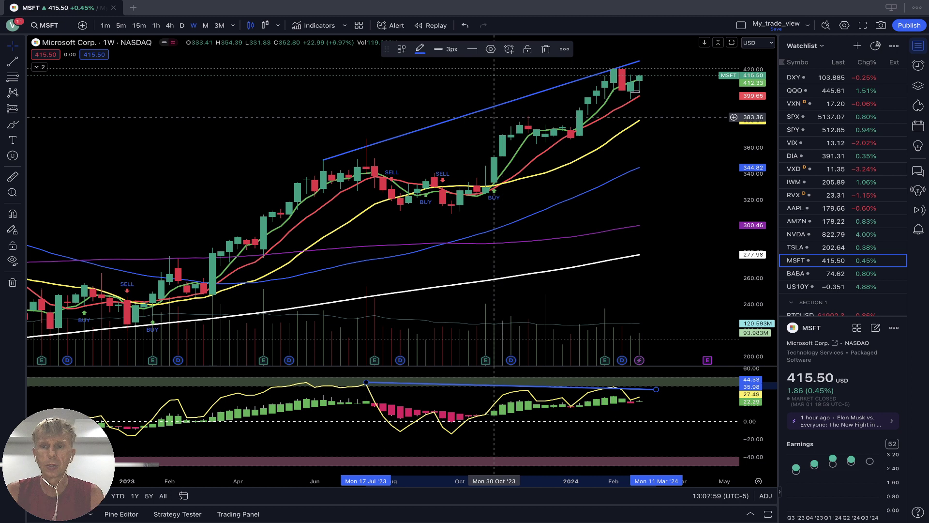
pyautogui.click(823, 273)
# Cycle BABA through daily, 4-hour, hourly and back to daily, then open QQQ on weekly candles.
pyautogui.click(182, 26)
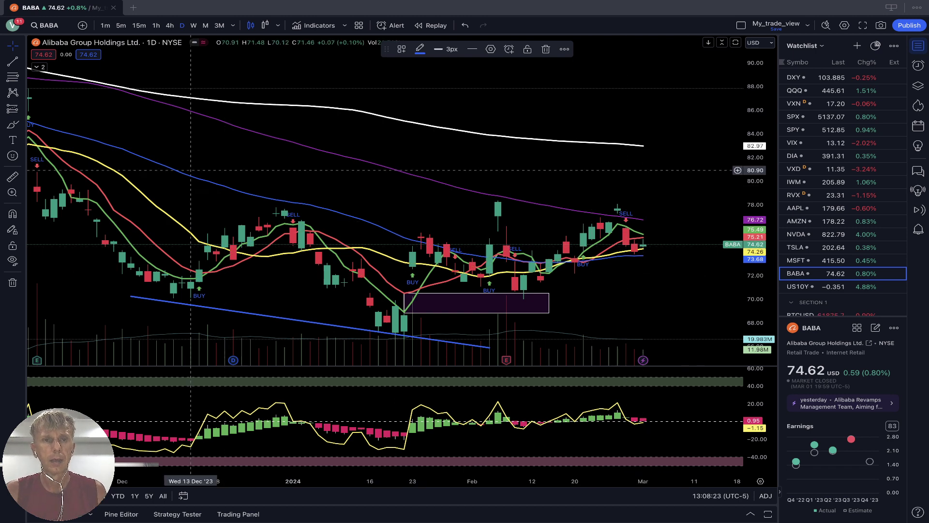
pyautogui.click(170, 25)
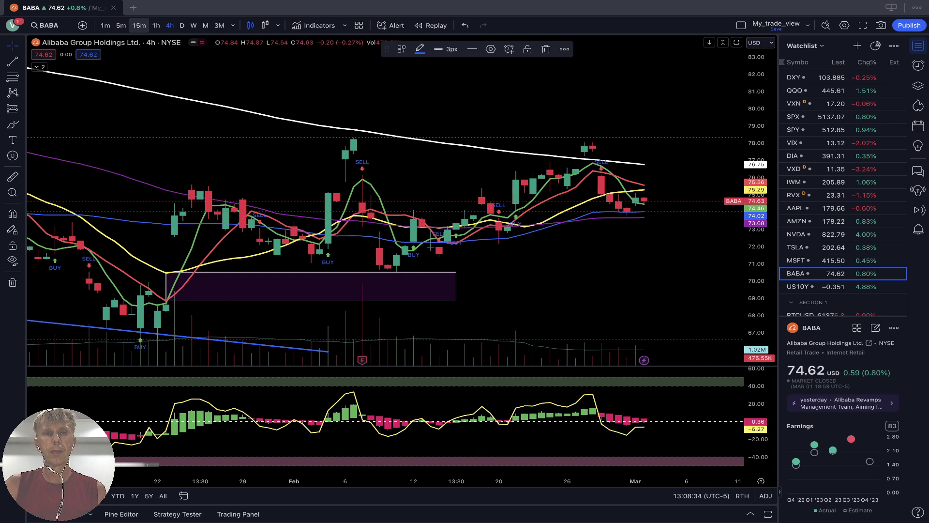
pyautogui.click(156, 25)
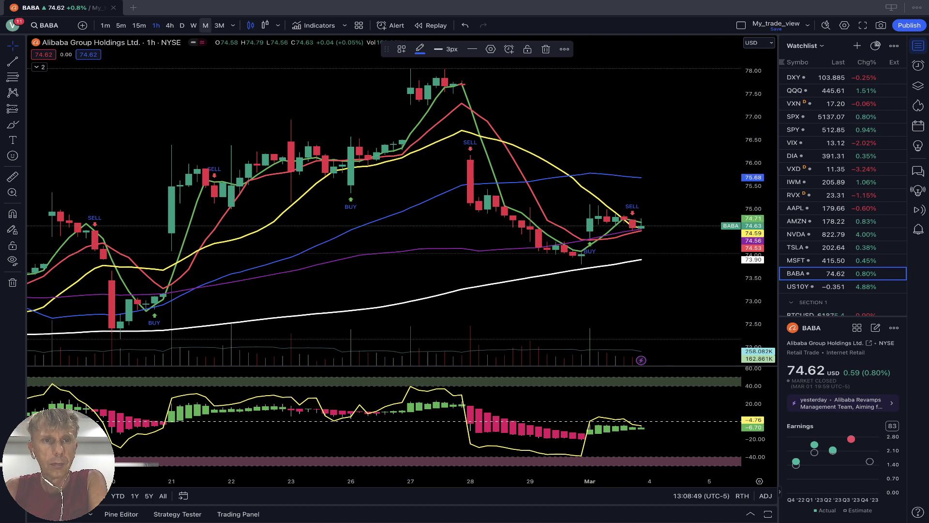
pyautogui.click(182, 25)
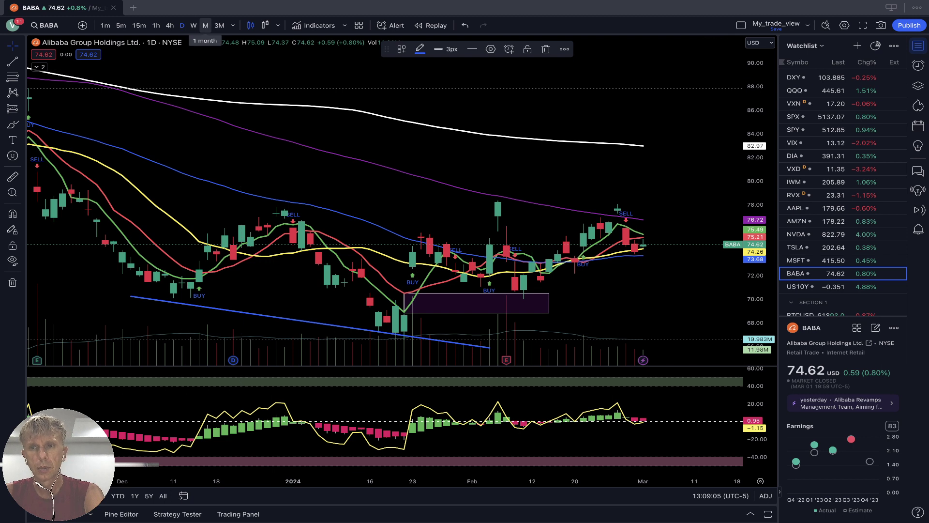
pyautogui.click(799, 91)
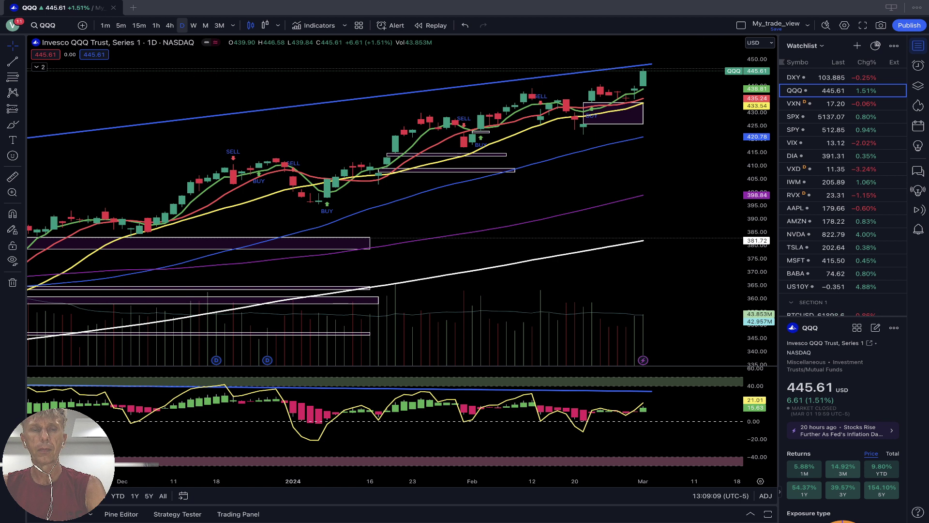
pyautogui.click(193, 26)
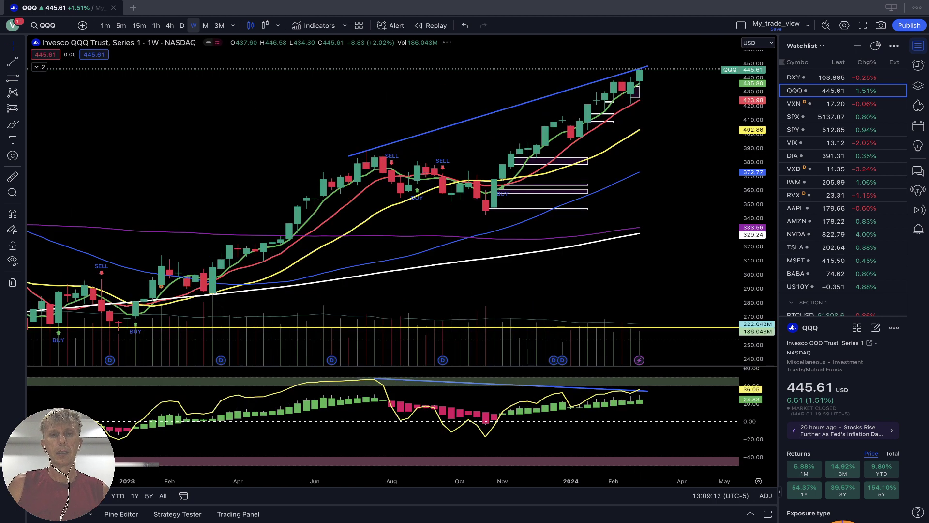